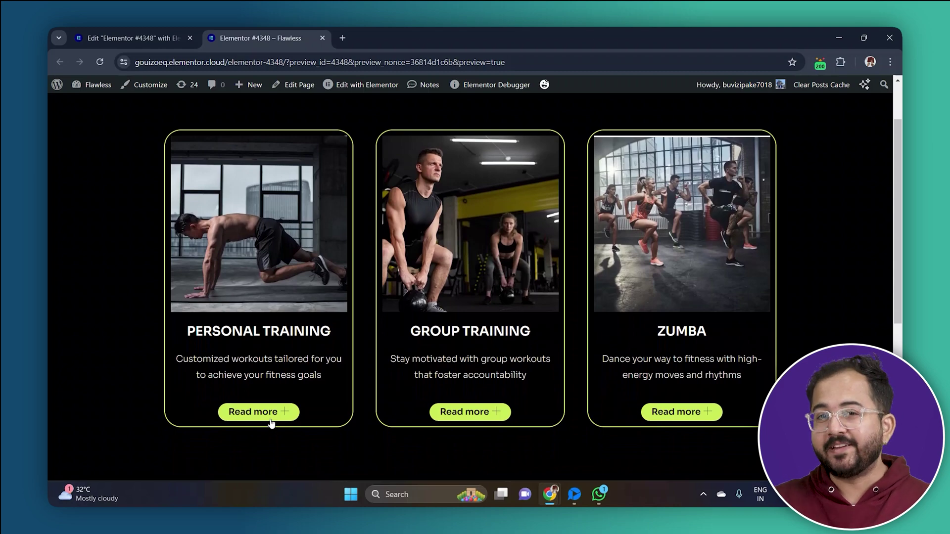
In the live preview, expand and collapse the Zumba and Brand Strategy cards with Read More/Read Less.
scroll(272, 422, down, 1)
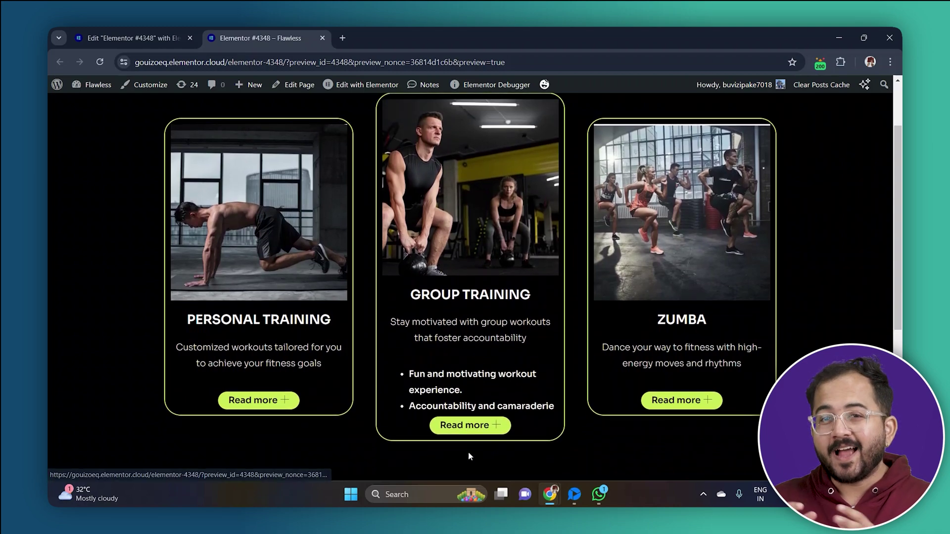
click(692, 401)
click(693, 454)
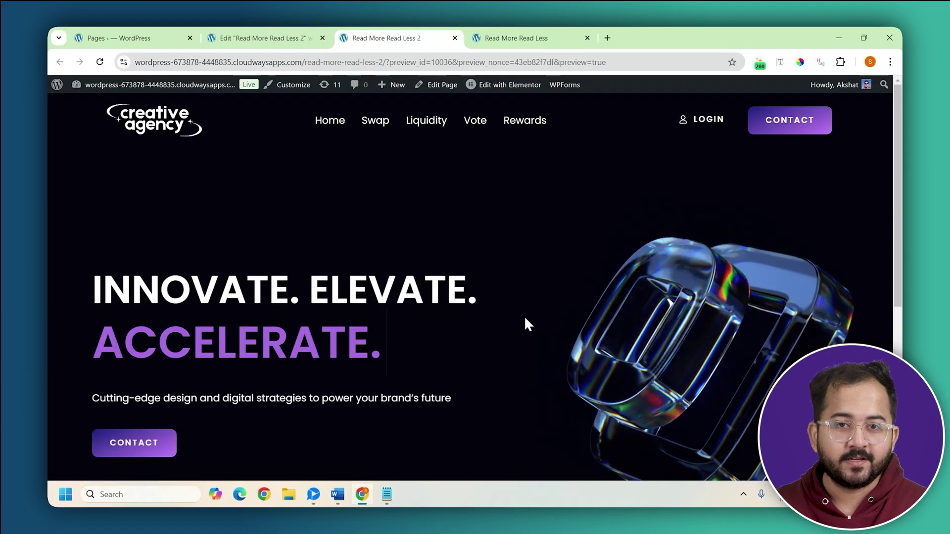
scroll(525, 319, down, 5)
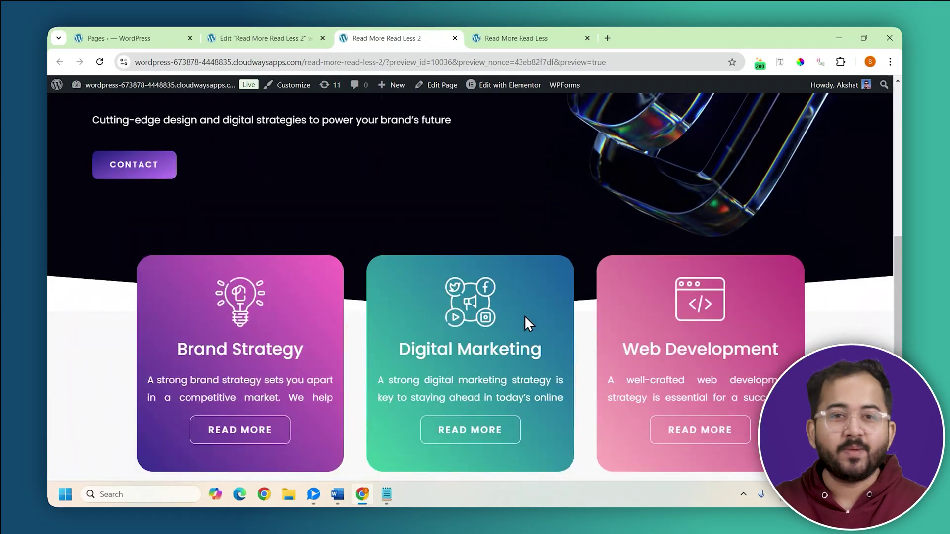
scroll(525, 315, down, 1)
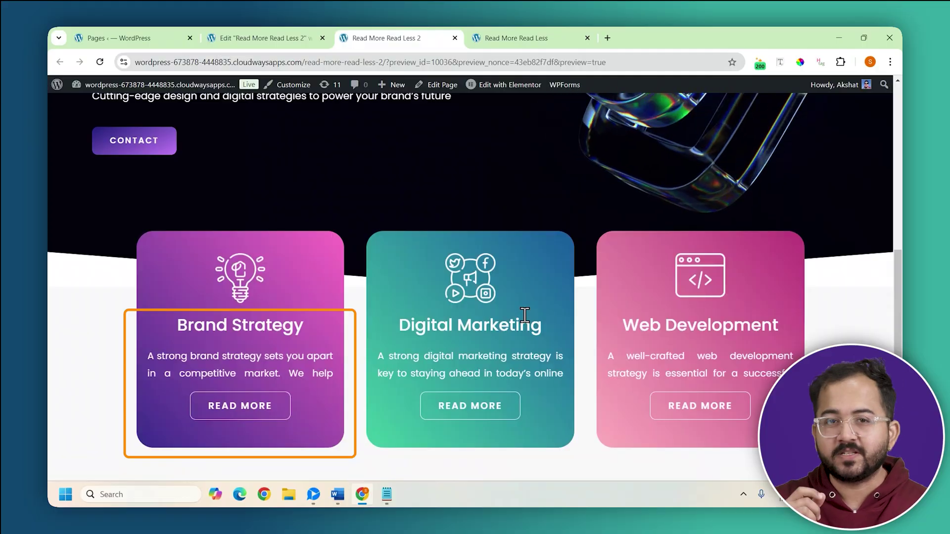
click(287, 410)
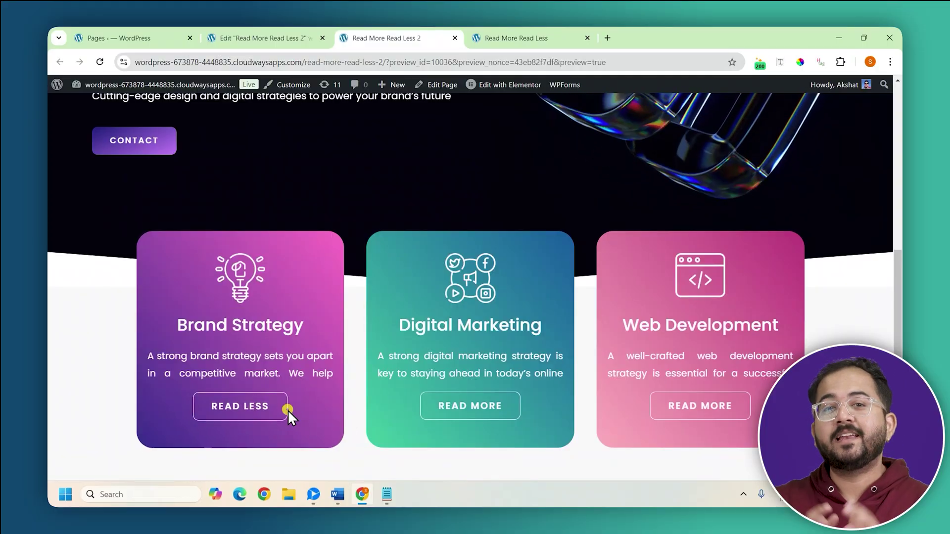
scroll(288, 413, down, 2)
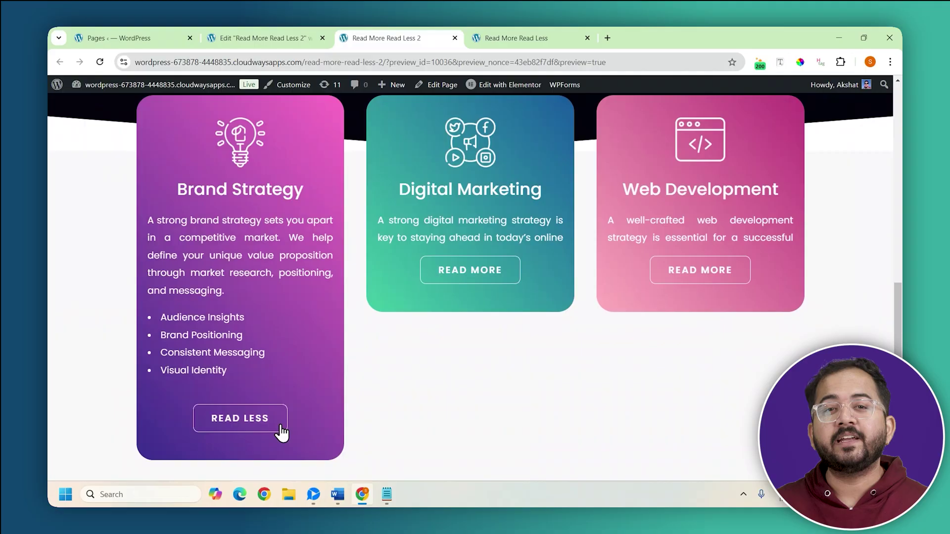
click(281, 432)
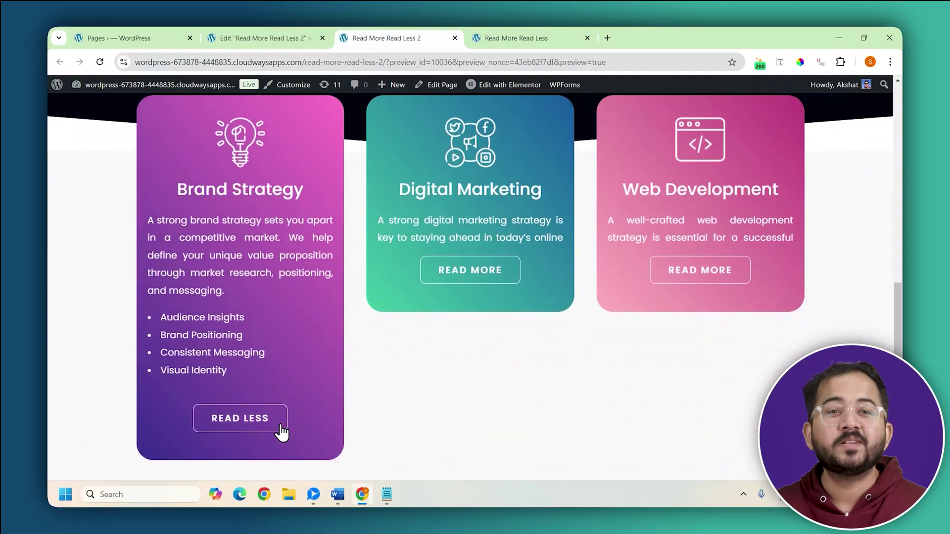
click(280, 431)
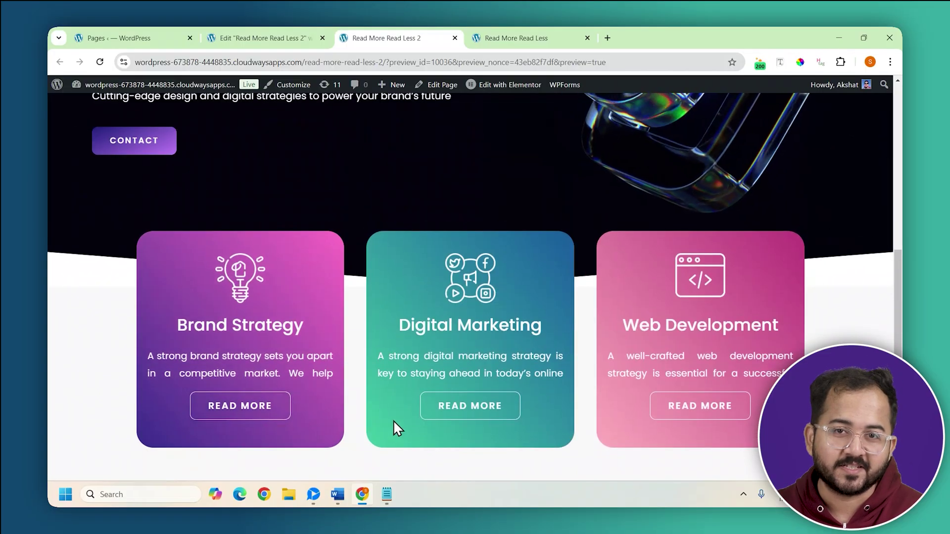
Expand and collapse the Digital Marketing, Web Development and Brand Strategy cards, leaving all three expanded.
click(446, 414)
scroll(447, 412, down, 3)
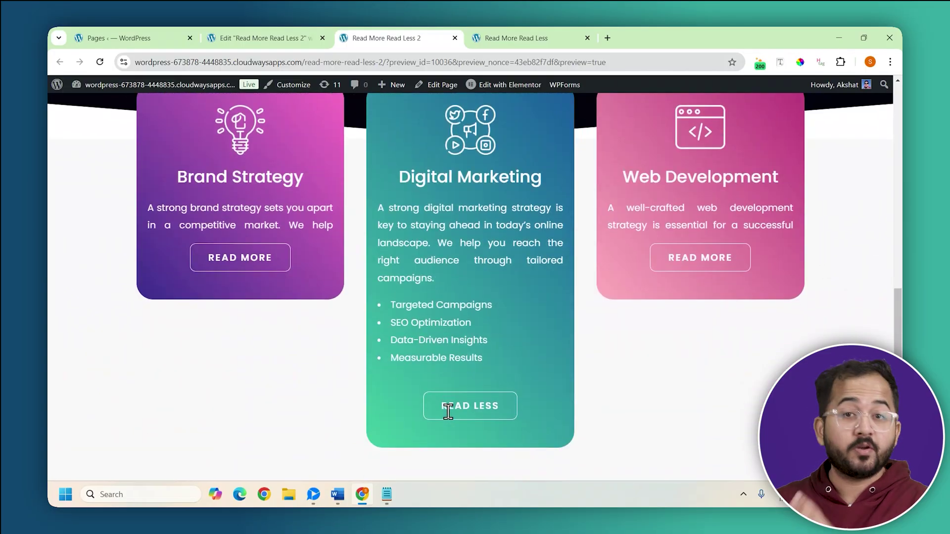
click(695, 267)
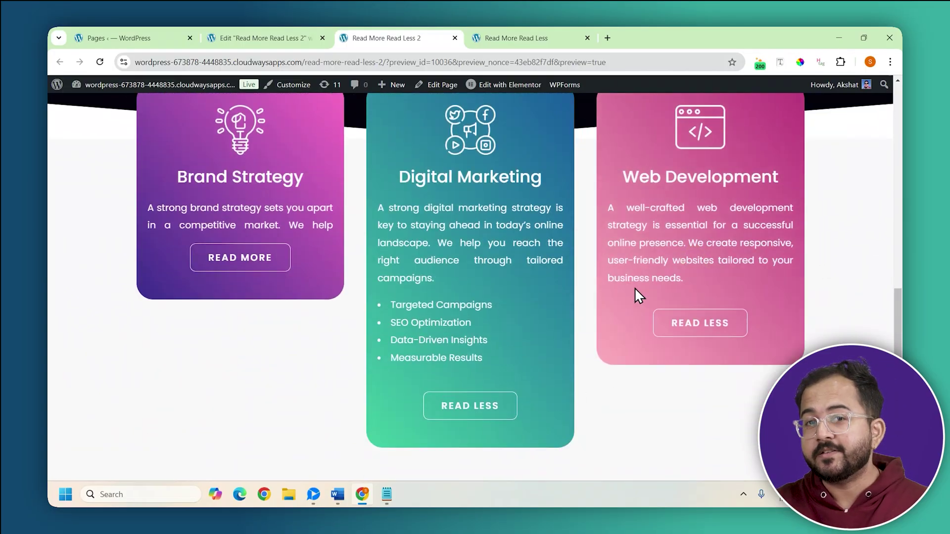
click(242, 258)
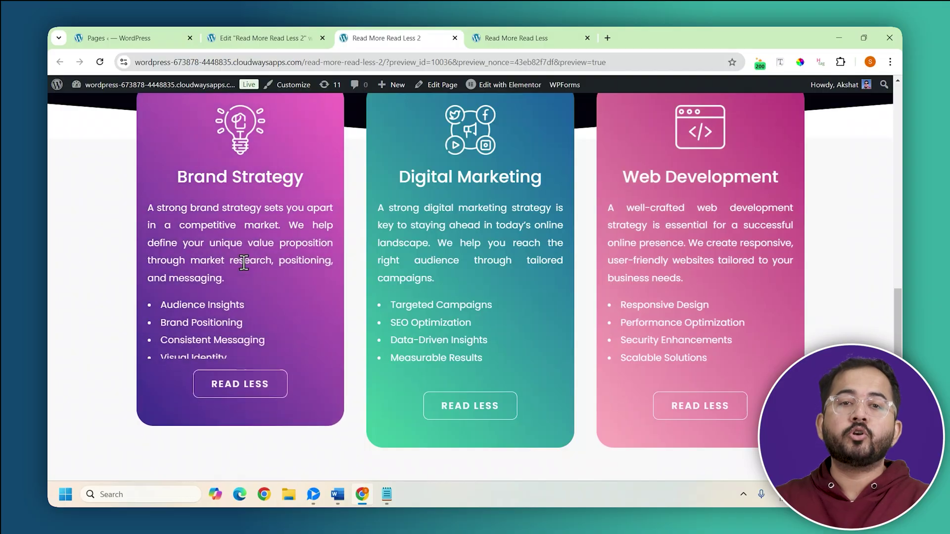
click(685, 416)
click(507, 412)
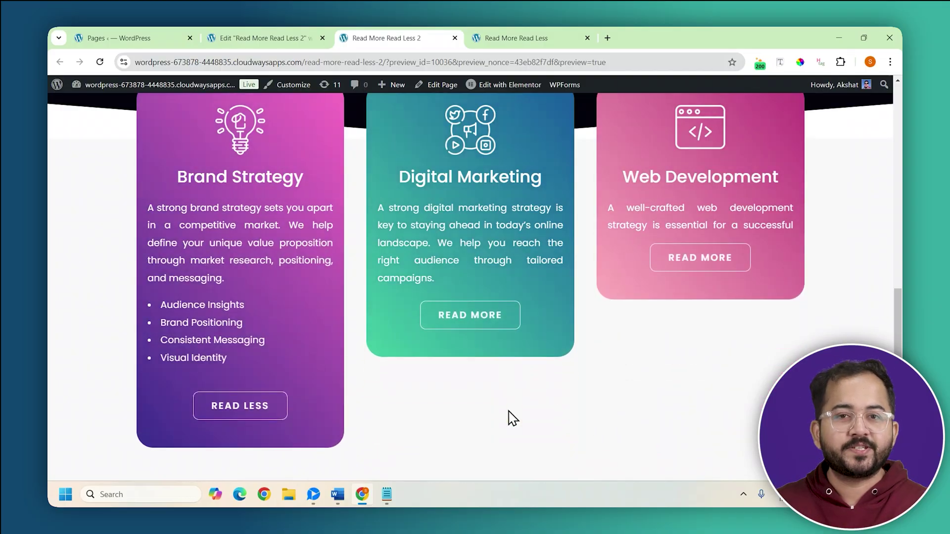
click(275, 418)
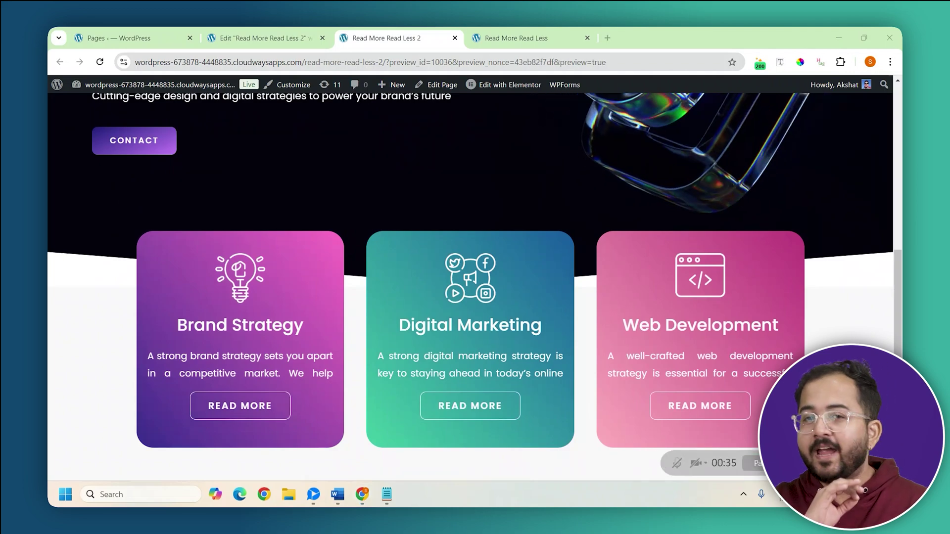
click(445, 414)
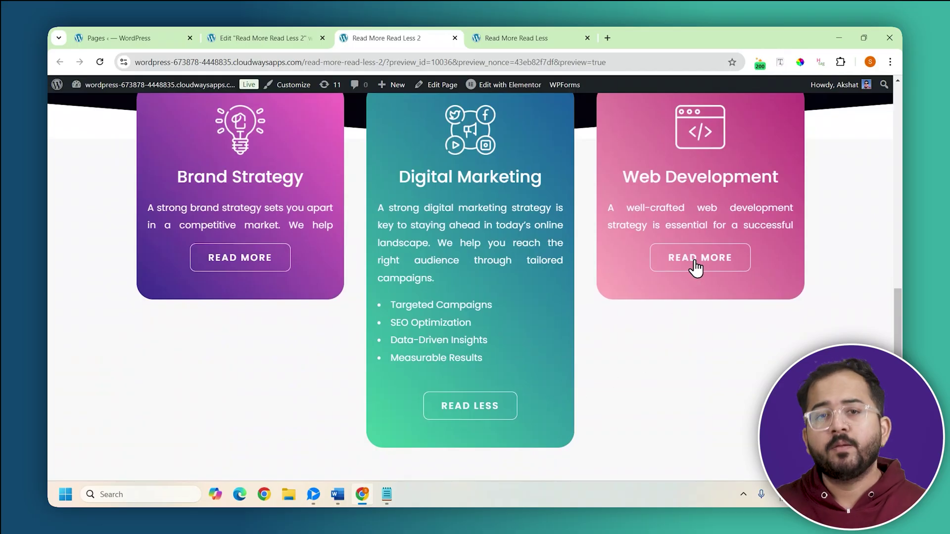
click(696, 267)
click(244, 267)
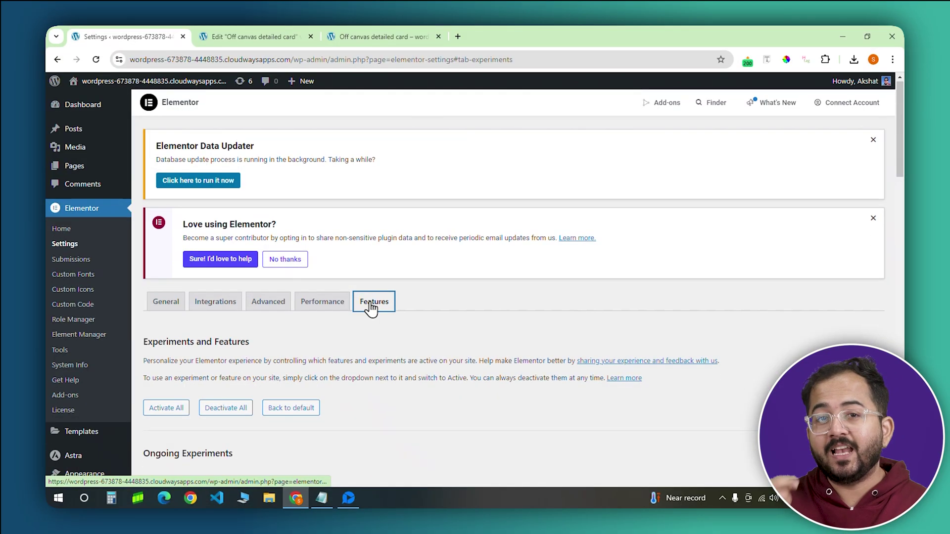
Set the Nested Elements experiment to Active under Ongoing Experiments.
scroll(373, 308, down, 5)
scroll(370, 303, down, 2)
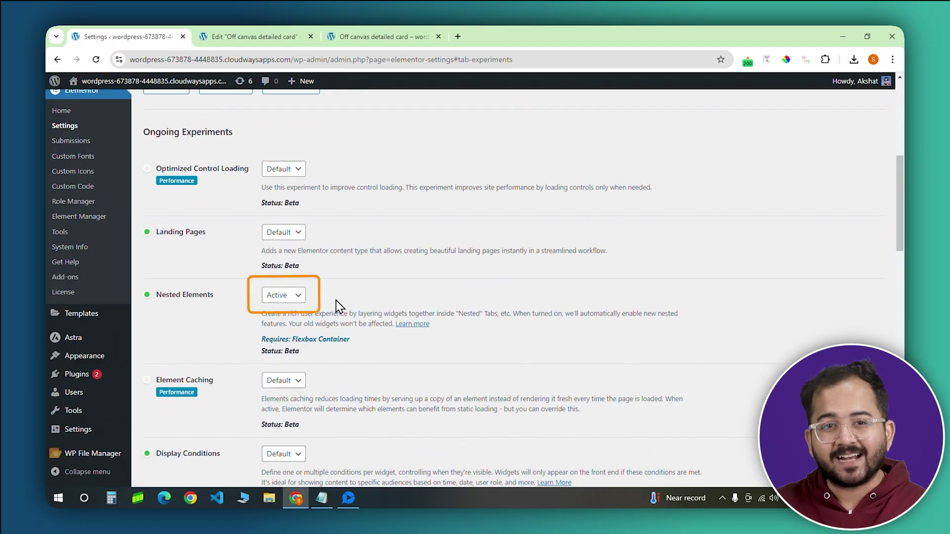
click(303, 297)
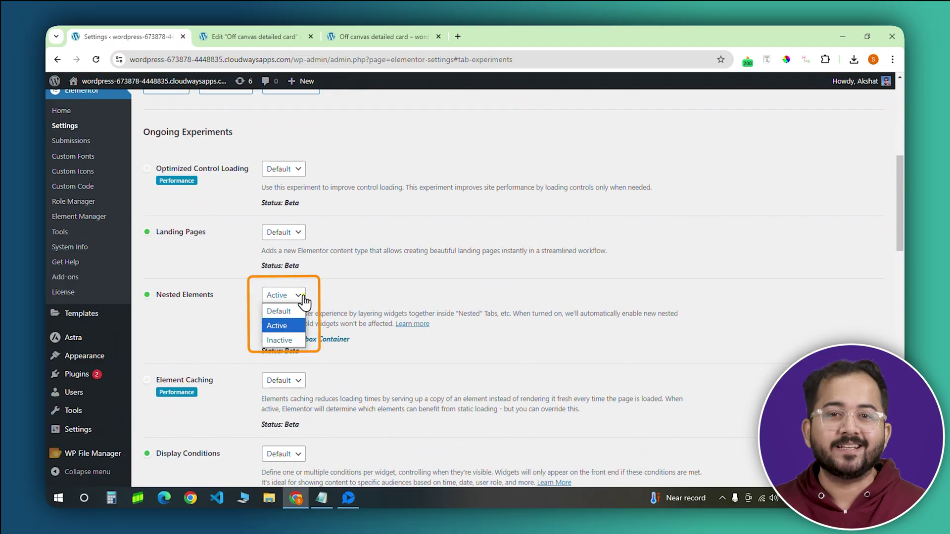
click(277, 326)
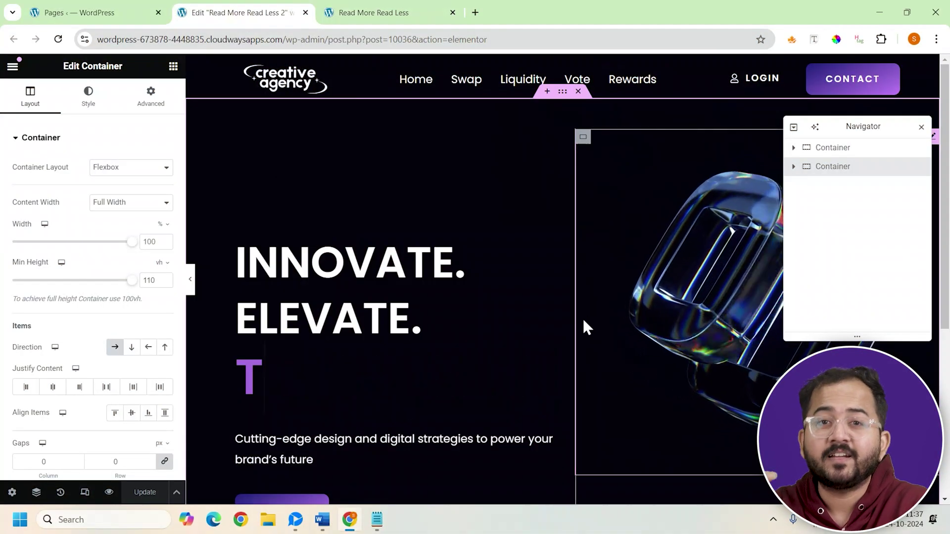
Add a new Flexbox container with a chosen structure below the hero.
scroll(569, 332, down, 5)
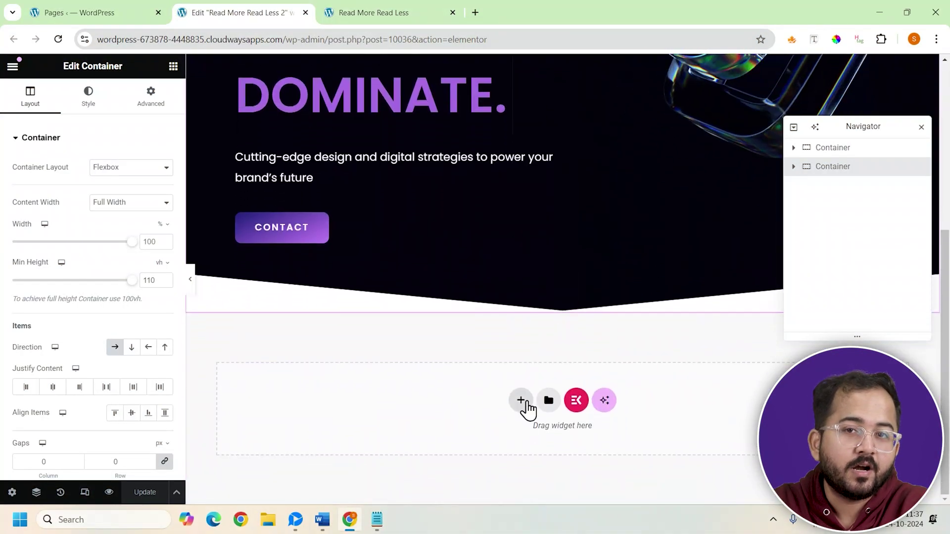
click(522, 402)
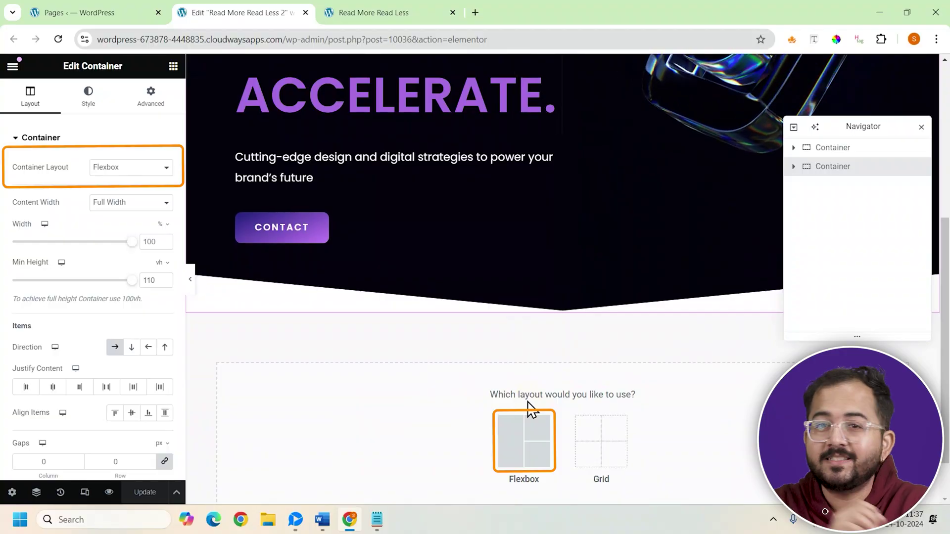
click(524, 448)
click(480, 439)
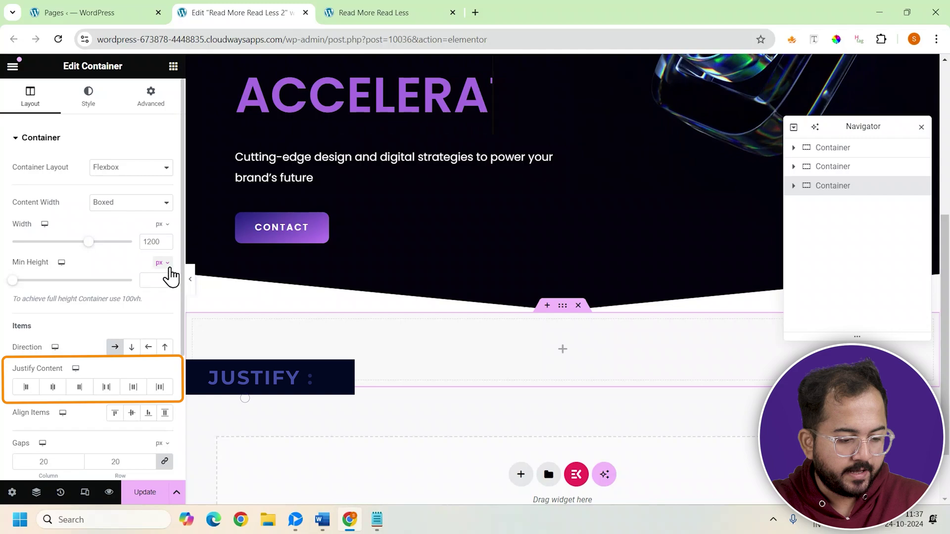
Set the container to Justify Content Center, Align Items Start and 40 px gaps.
click(52, 388)
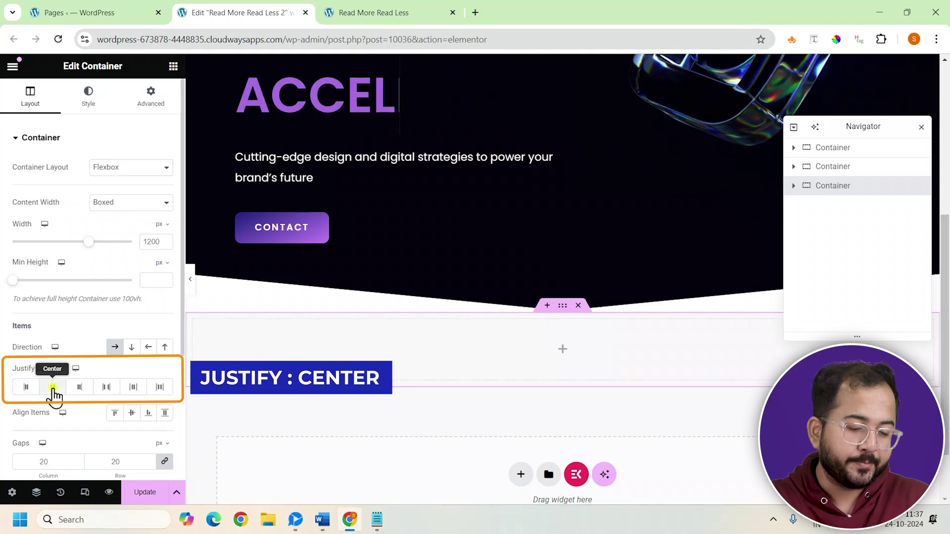
click(131, 414)
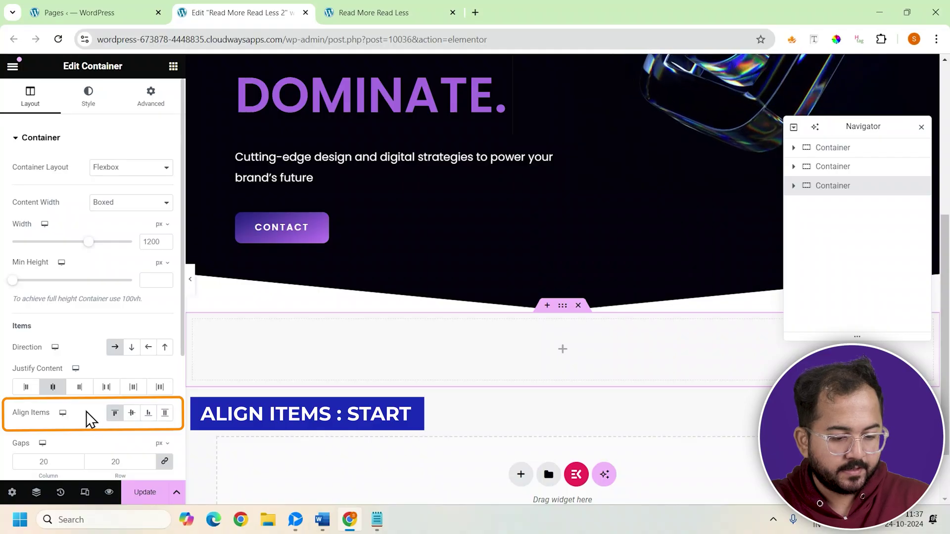
scroll(89, 419, down, 1)
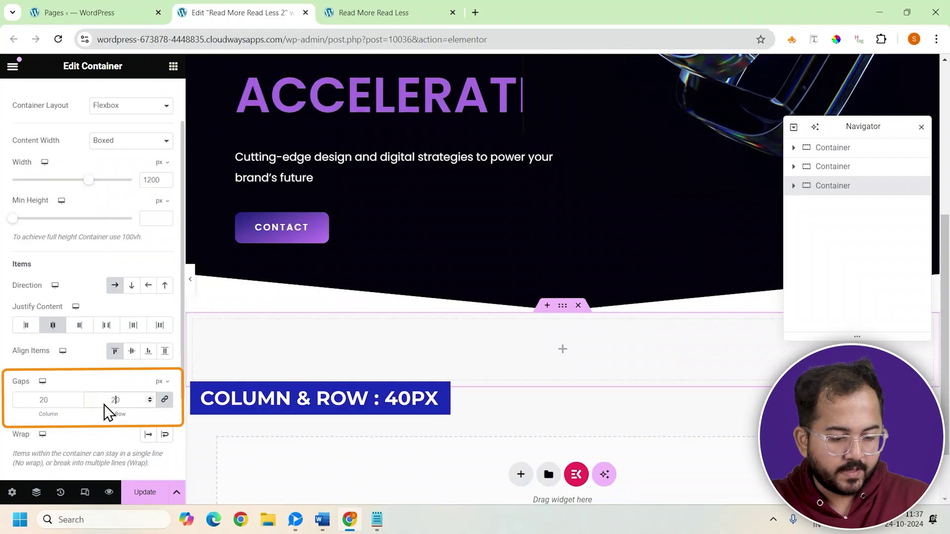
key(BackSpace)
key(BackSpace)
text(40)
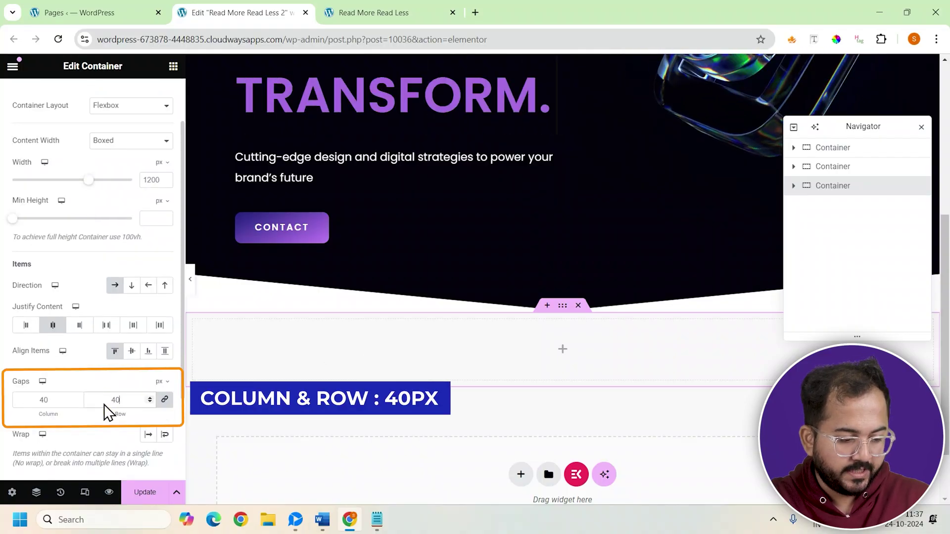
scroll(107, 398, up, 1)
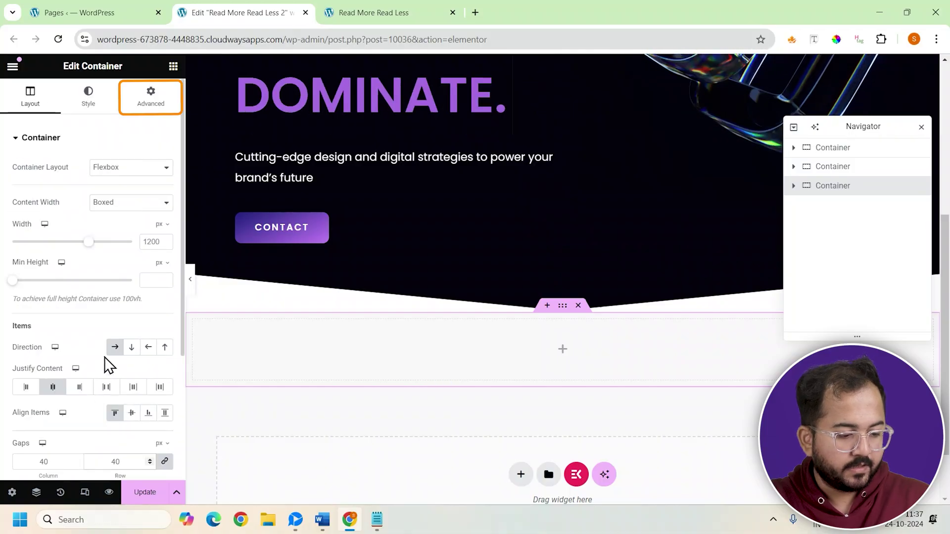
Give the container an unlinked -100 px top margin and 60 px bottom padding.
click(159, 106)
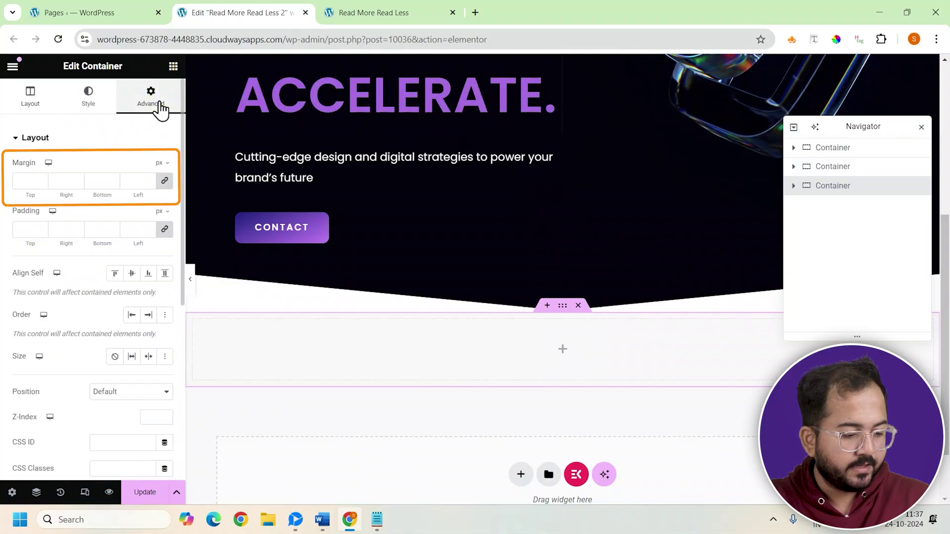
click(165, 181)
double_click(26, 181)
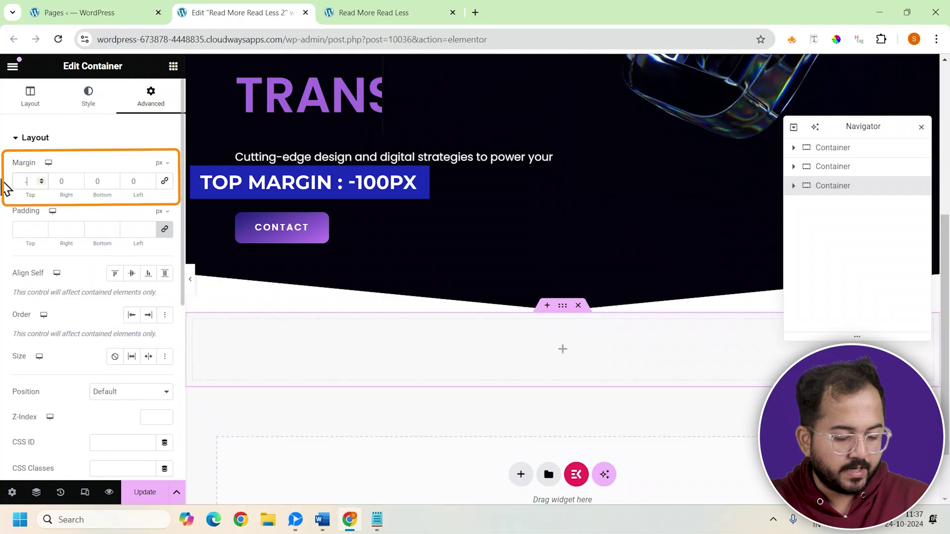
text(-100)
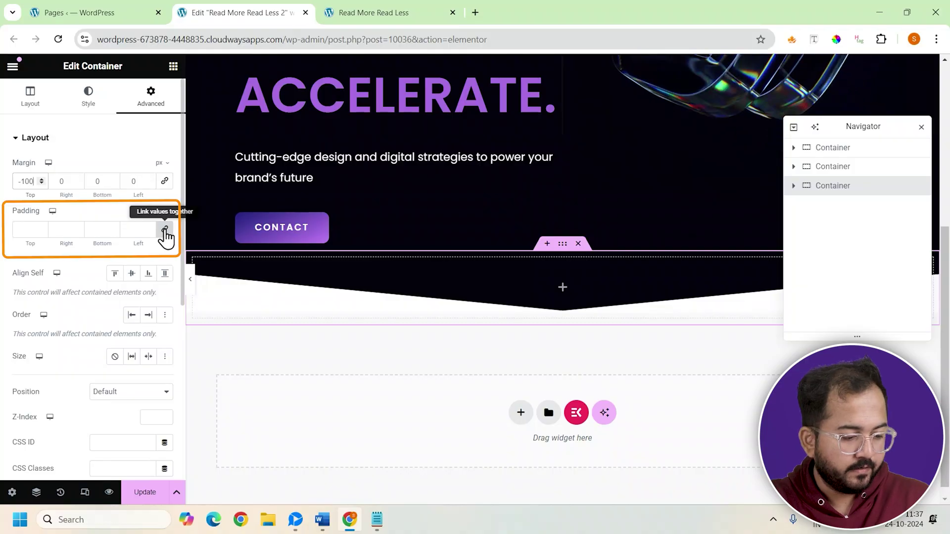
click(165, 231)
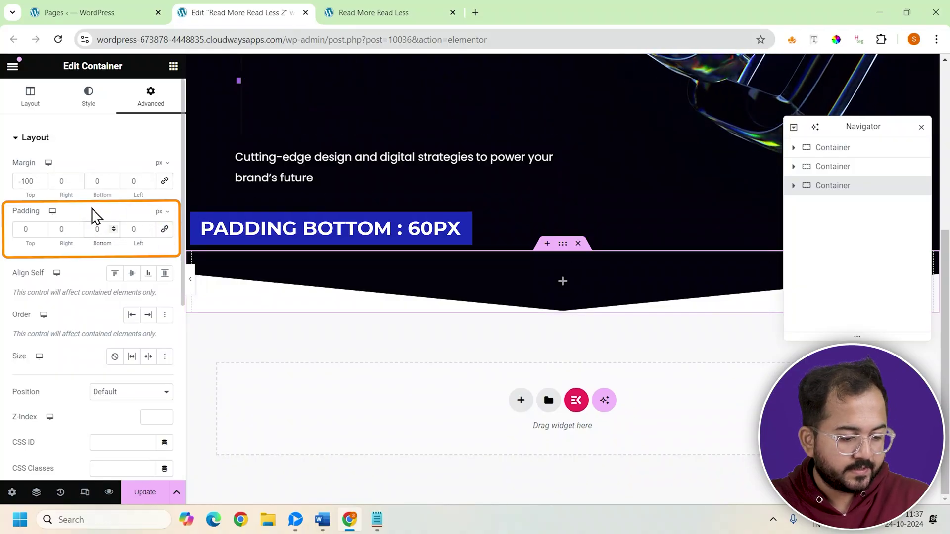
text(6)
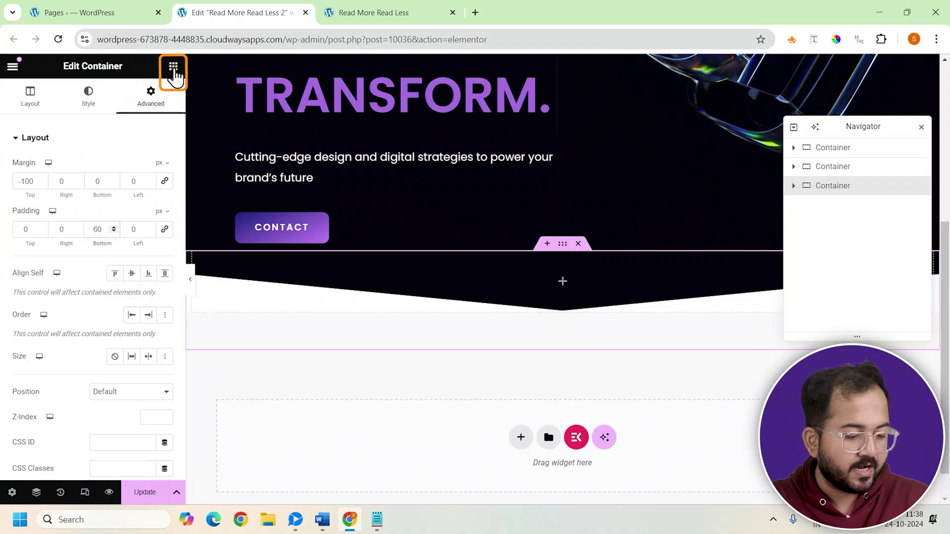
Add an inner Container with its contents justified to the start.
click(174, 67)
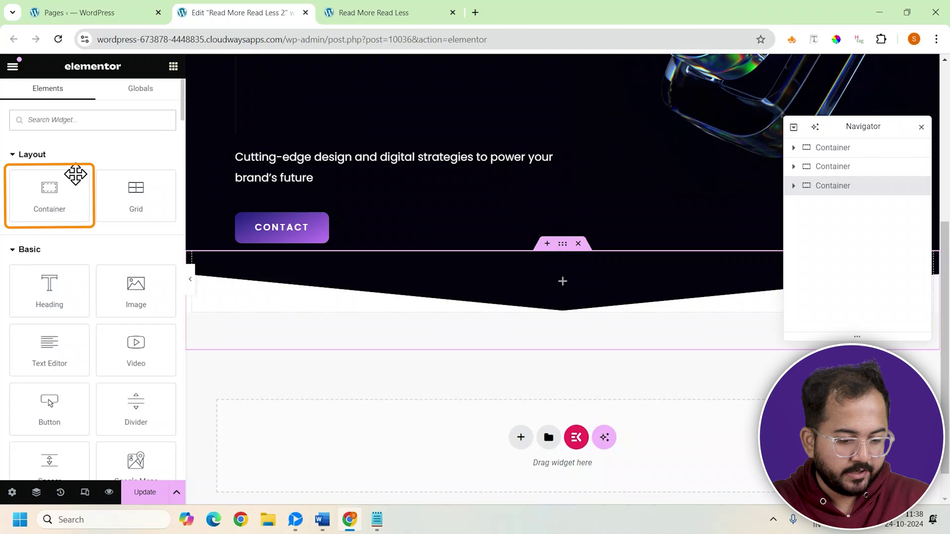
click(59, 196)
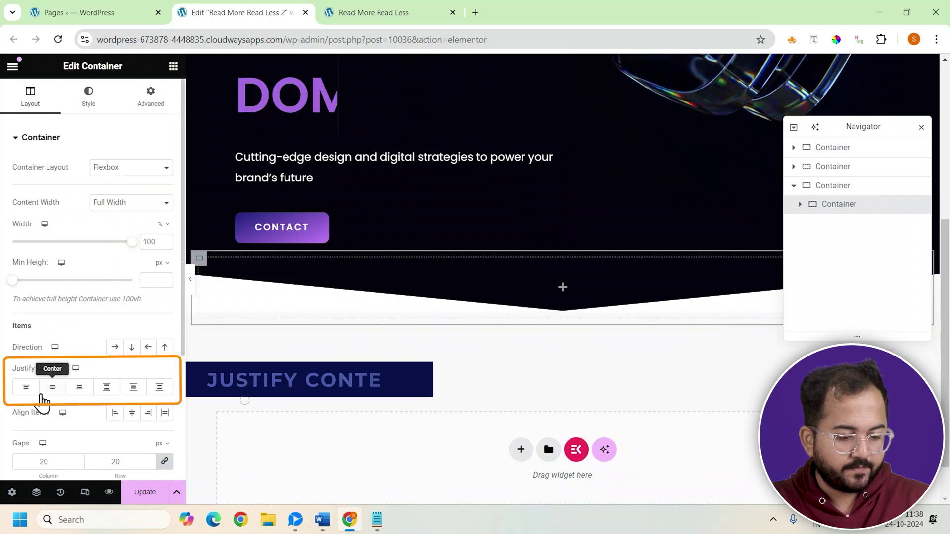
click(28, 389)
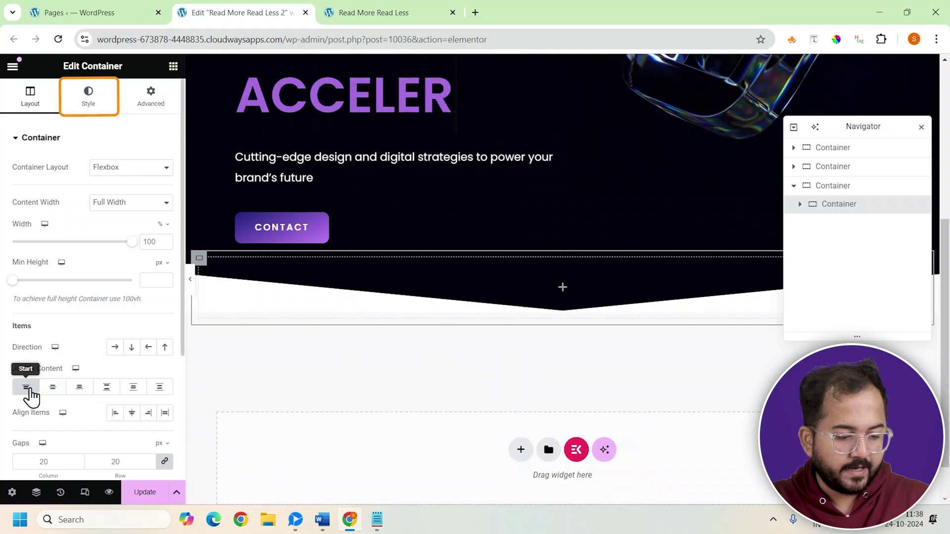
Give the card a gradient background from #392E8F to #FF6EC7 at a 50° angle.
click(102, 102)
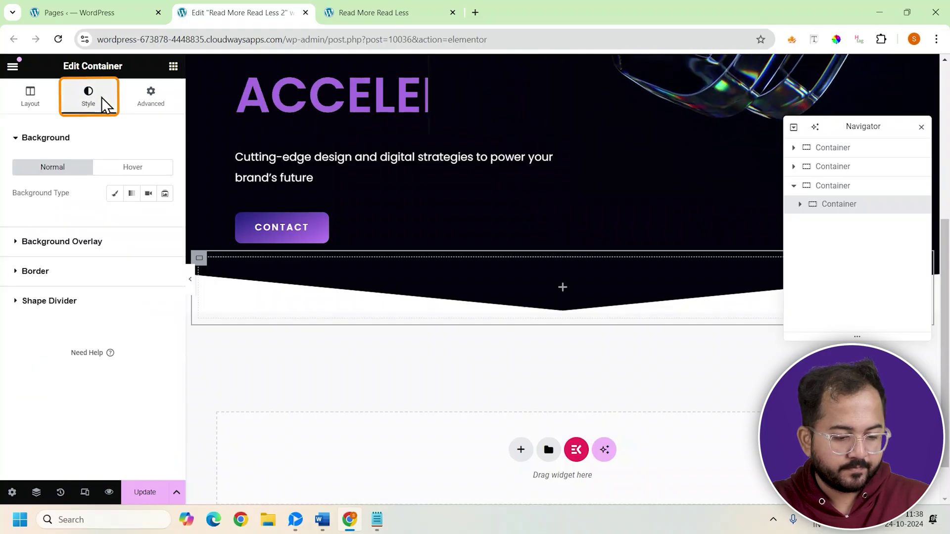
click(132, 194)
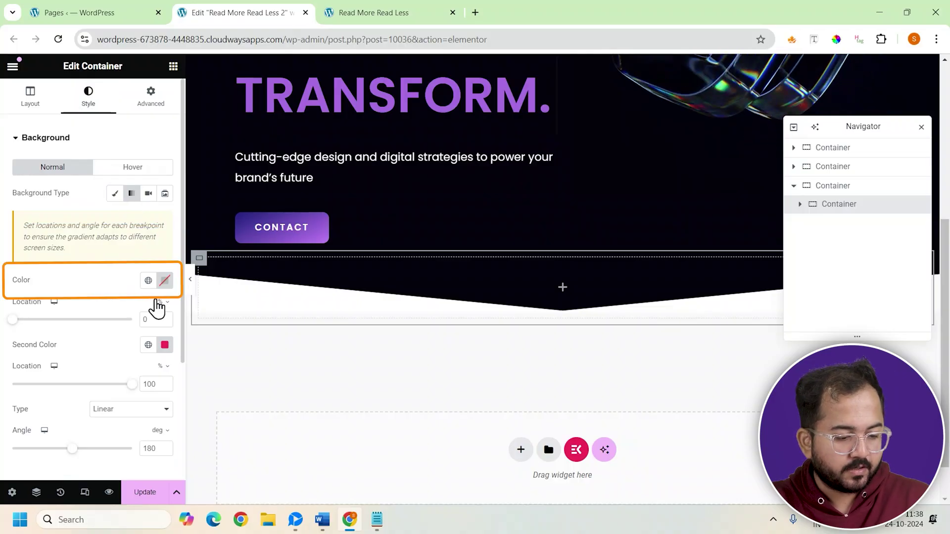
click(165, 282)
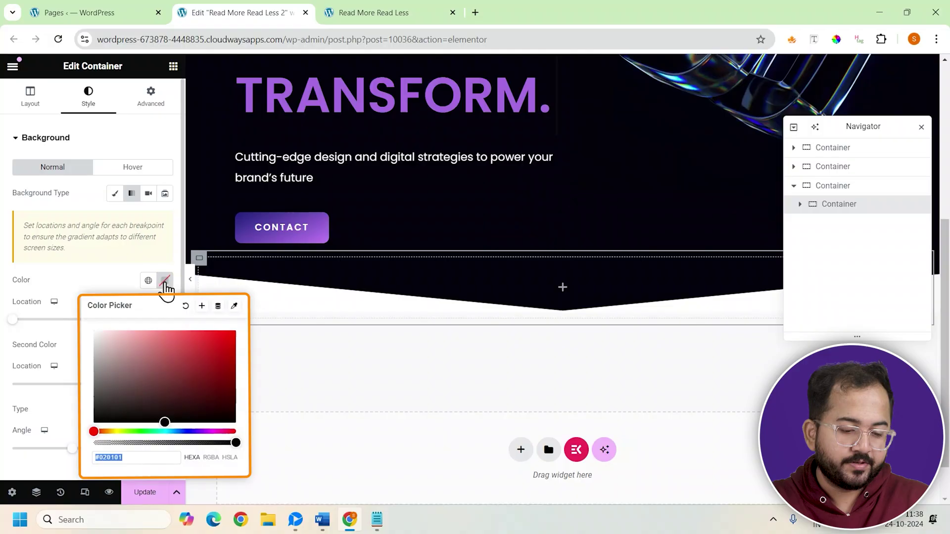
text(#392E8F)
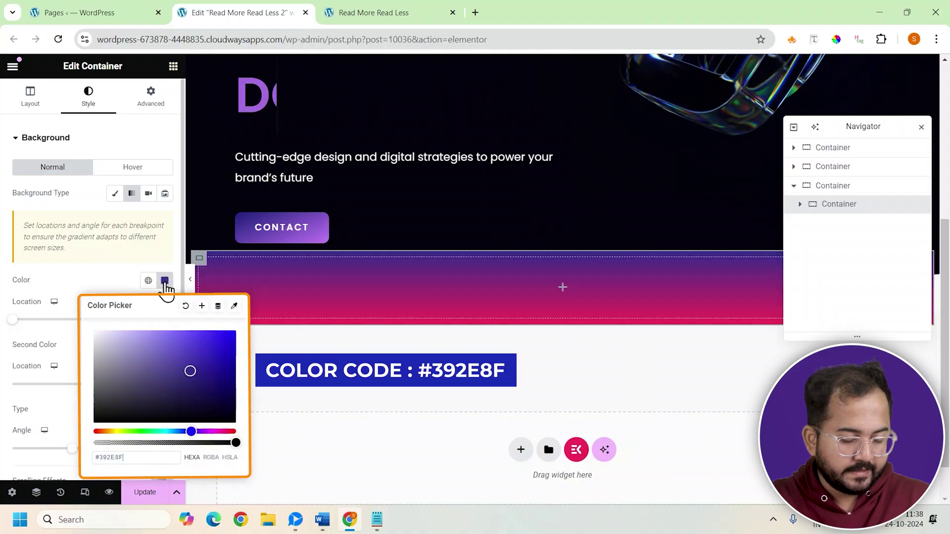
click(165, 282)
click(165, 344)
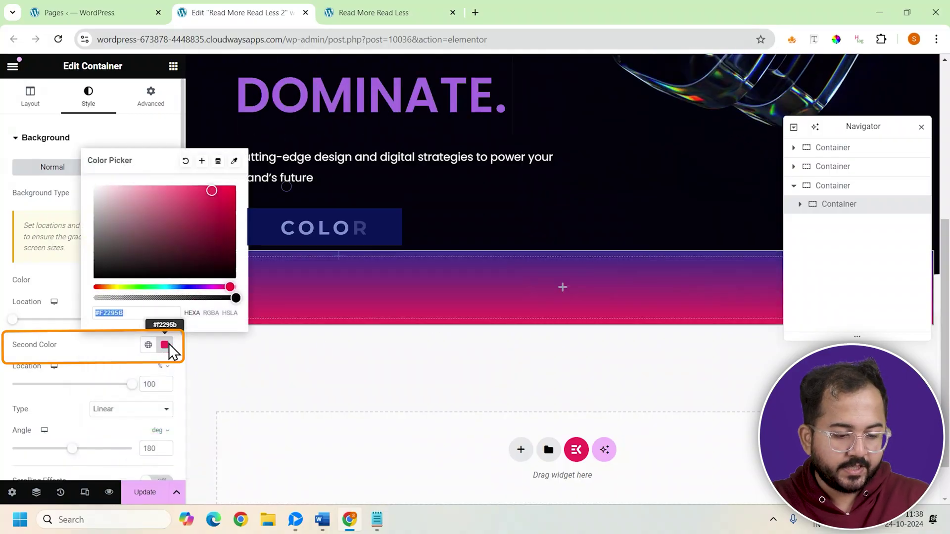
text(#FF6EC7)
click(165, 345)
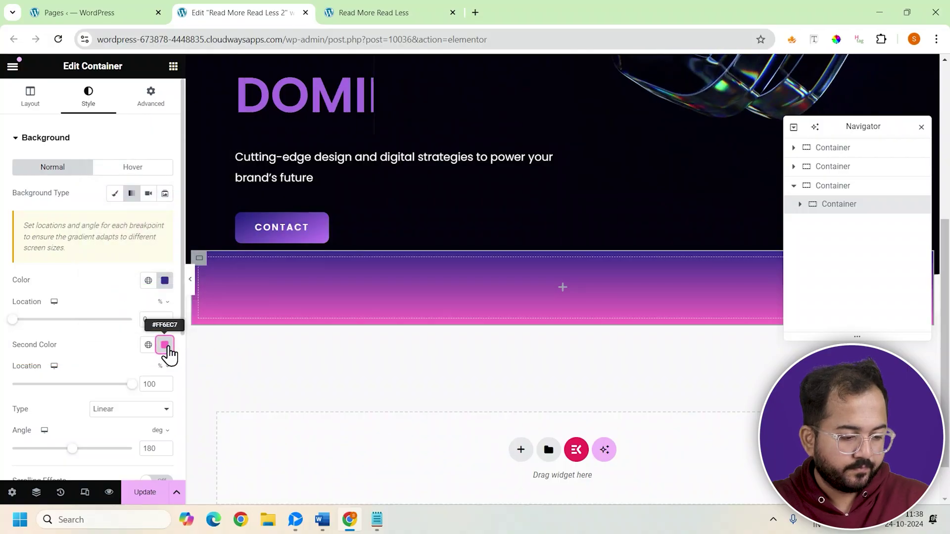
drag(73, 452, 32, 452)
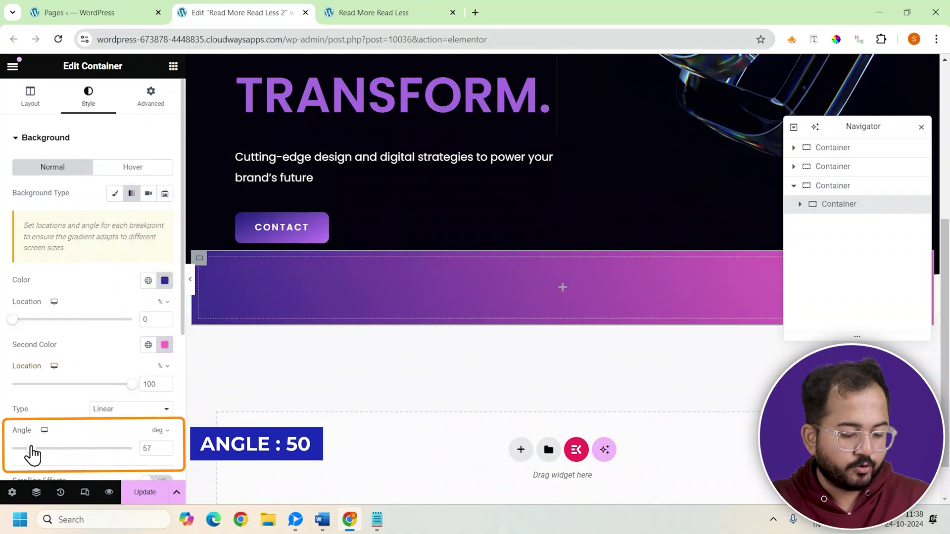
click(165, 451)
click(165, 451)
scroll(134, 290, down, 4)
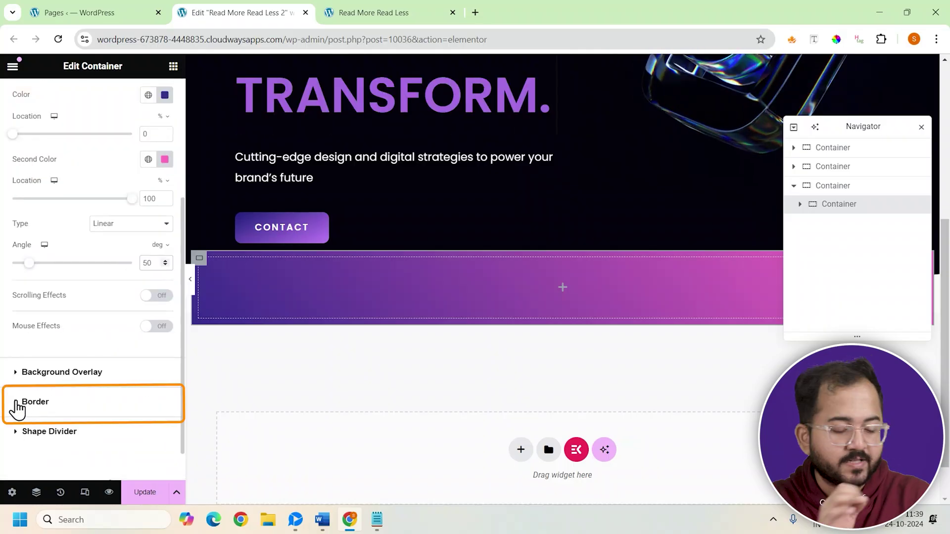
Set a 30 px border radius and unlinked padding of 40 top, 20 sides, 30 bottom.
click(17, 408)
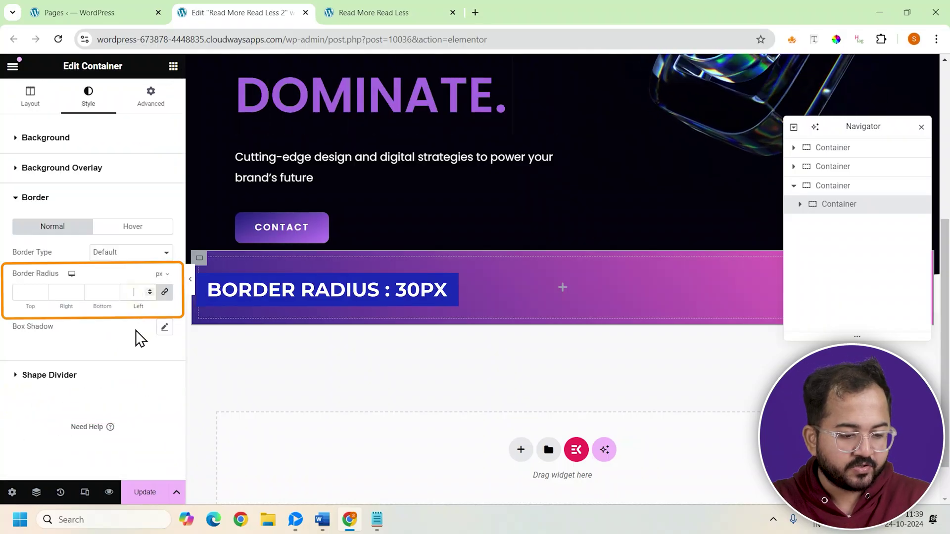
text(30)
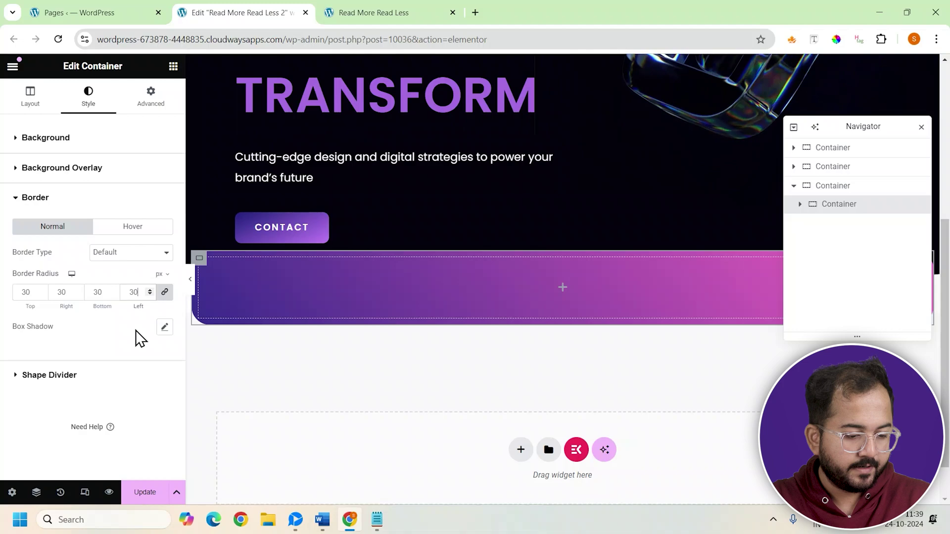
click(169, 103)
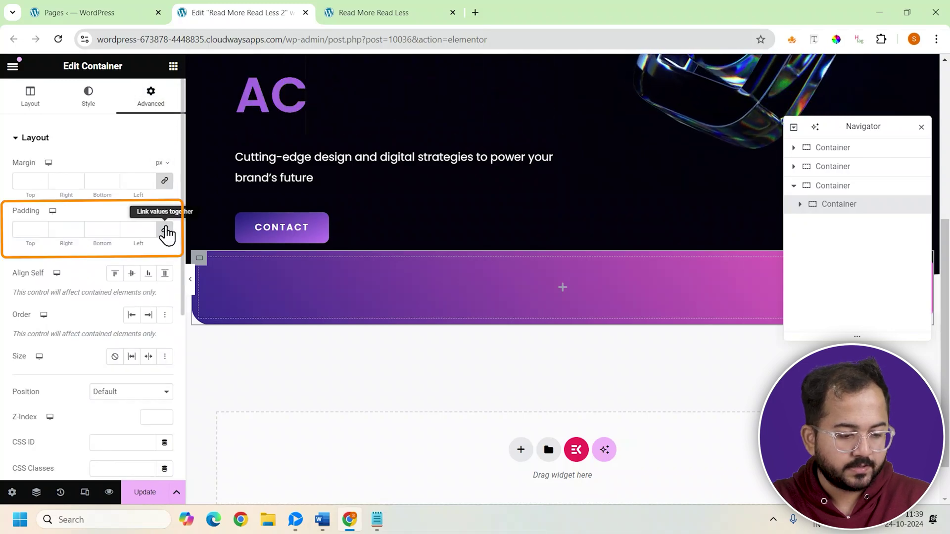
click(165, 229)
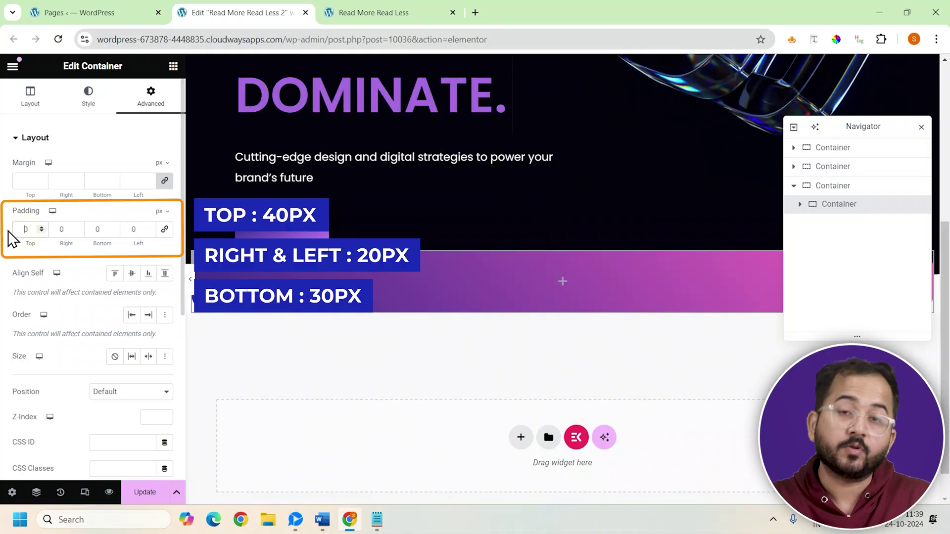
text(40)
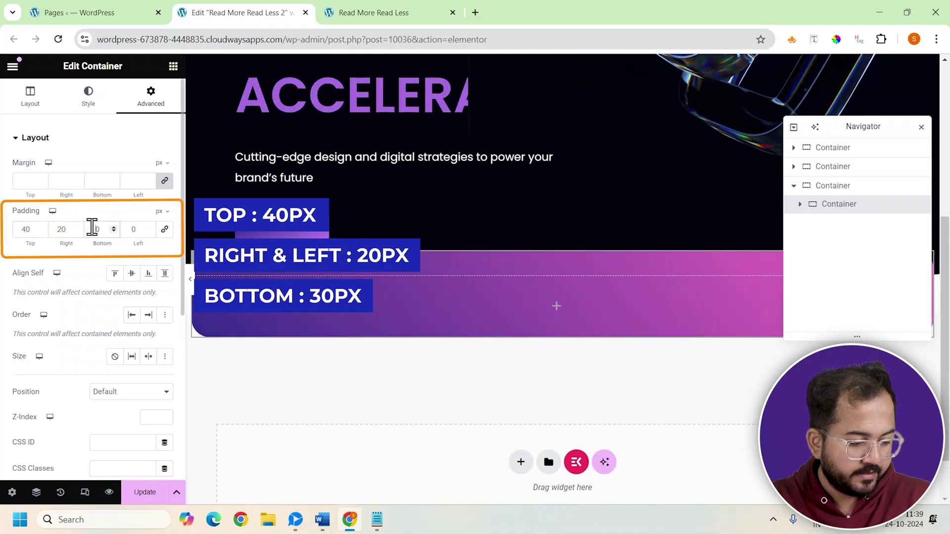
click(95, 227)
text(3)
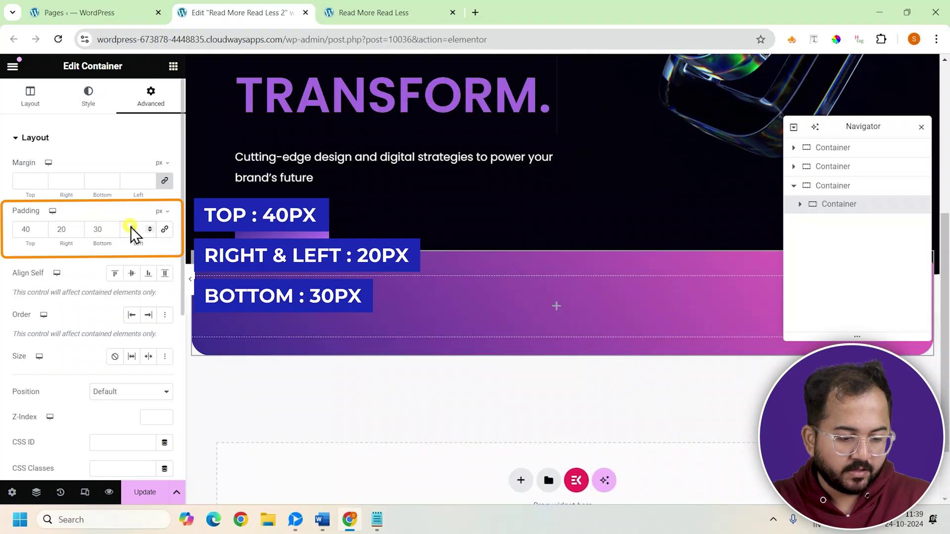
text(20)
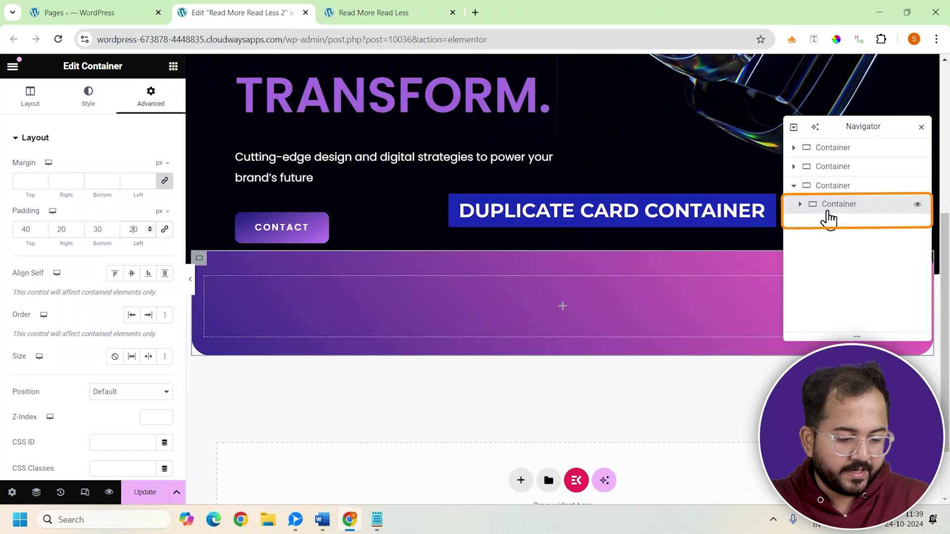
Duplicate the gradient card container twice from the Navigator.
right_click(831, 214)
click(833, 234)
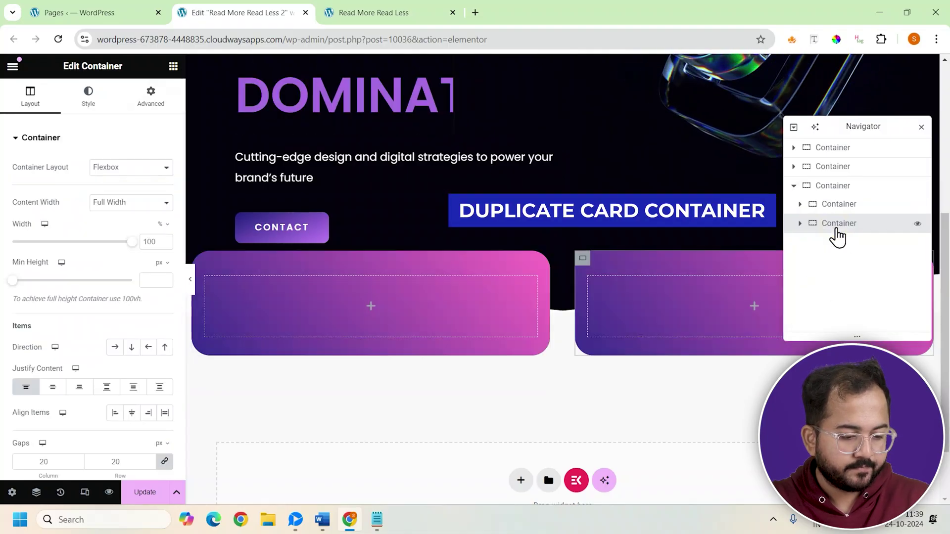
right_click(838, 225)
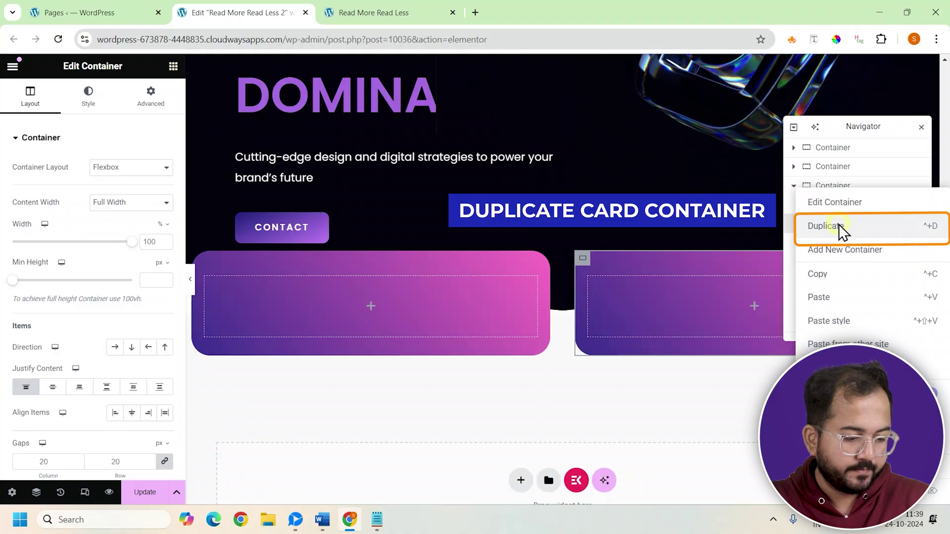
click(841, 228)
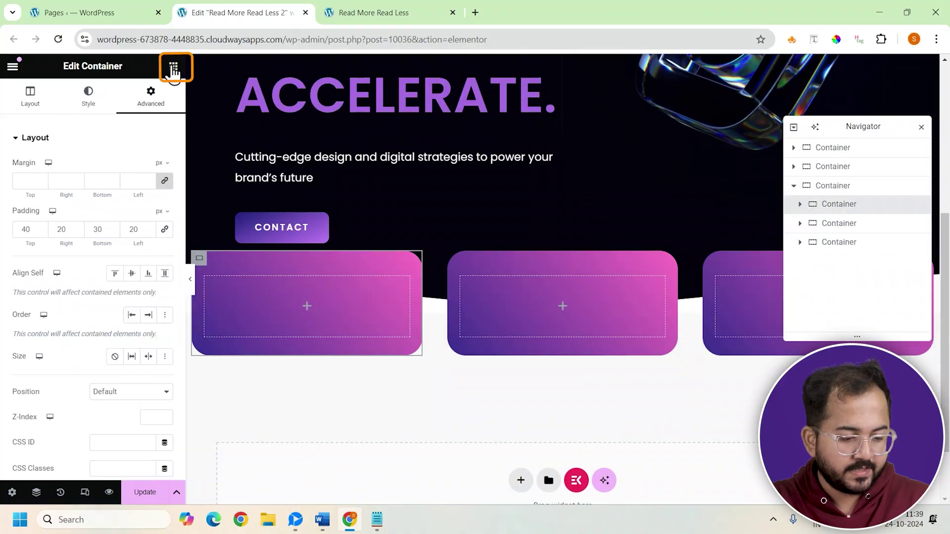
Add an Image widget to the first card showing the brand.png light-bulb icon.
click(173, 67)
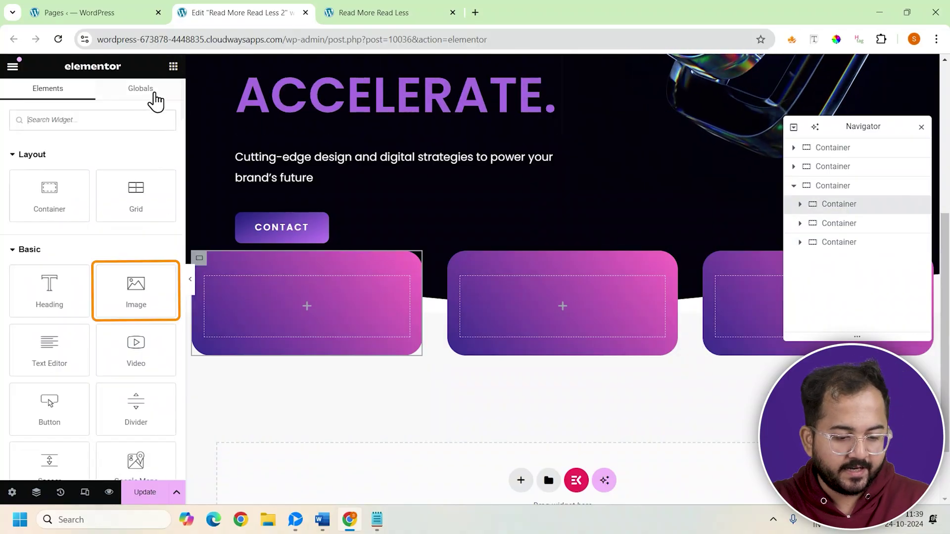
click(131, 292)
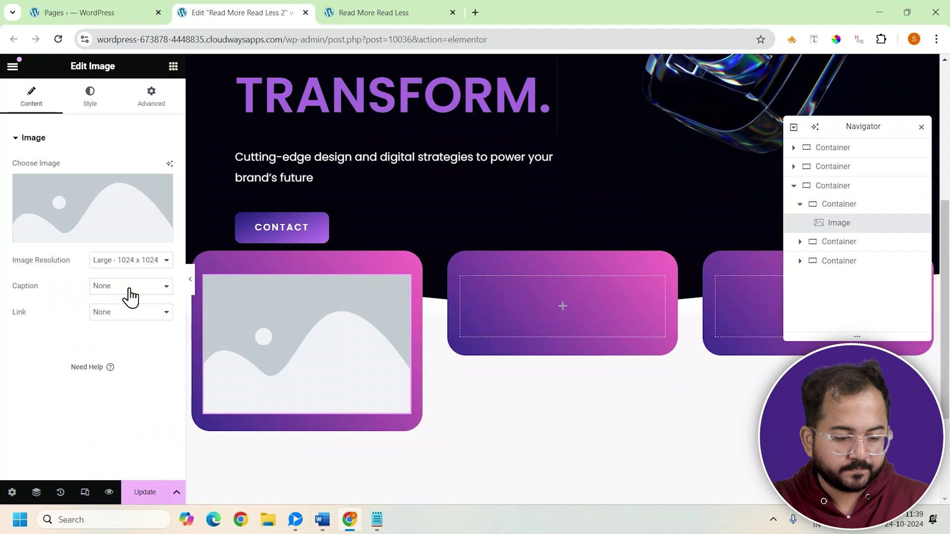
click(87, 237)
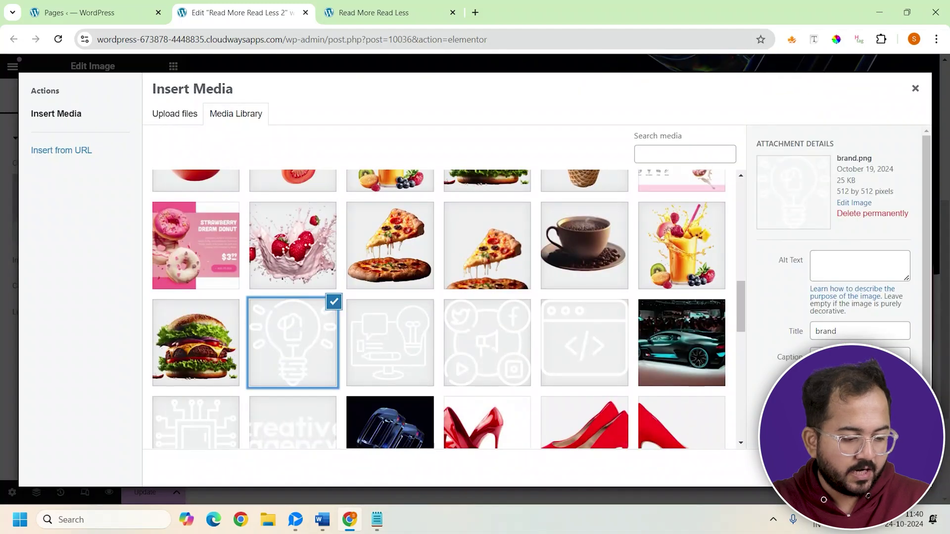
click(885, 467)
Add Heading, Text Editor and Button widgets below the icon in the first card.
click(836, 204)
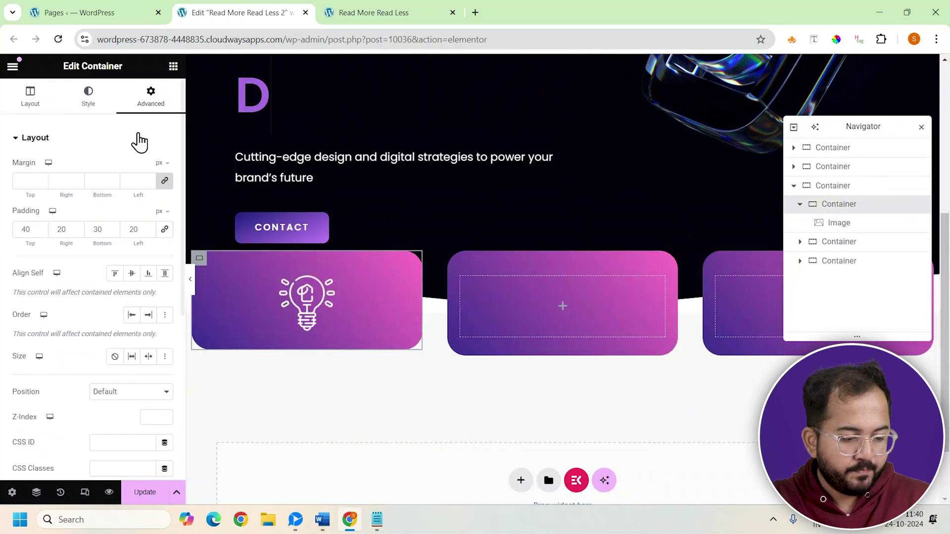
click(173, 66)
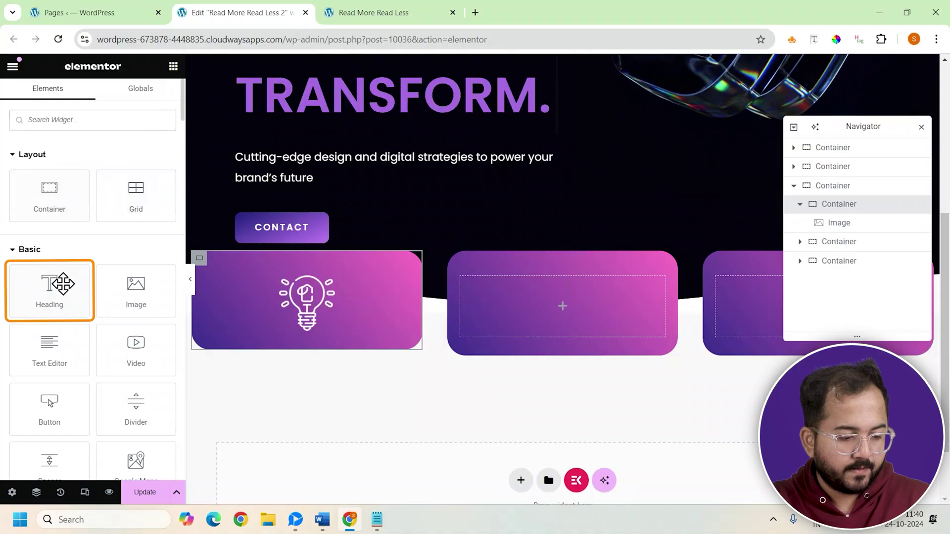
click(60, 292)
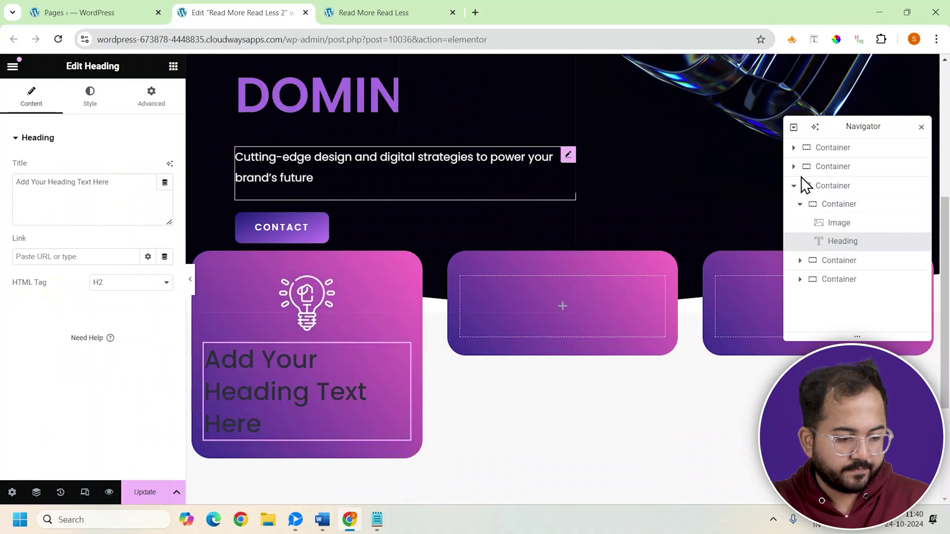
click(836, 205)
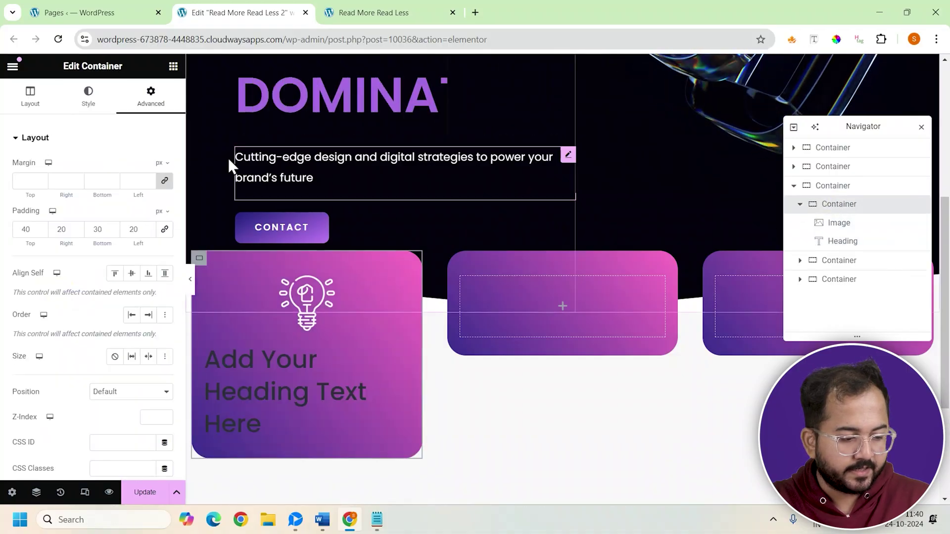
click(173, 66)
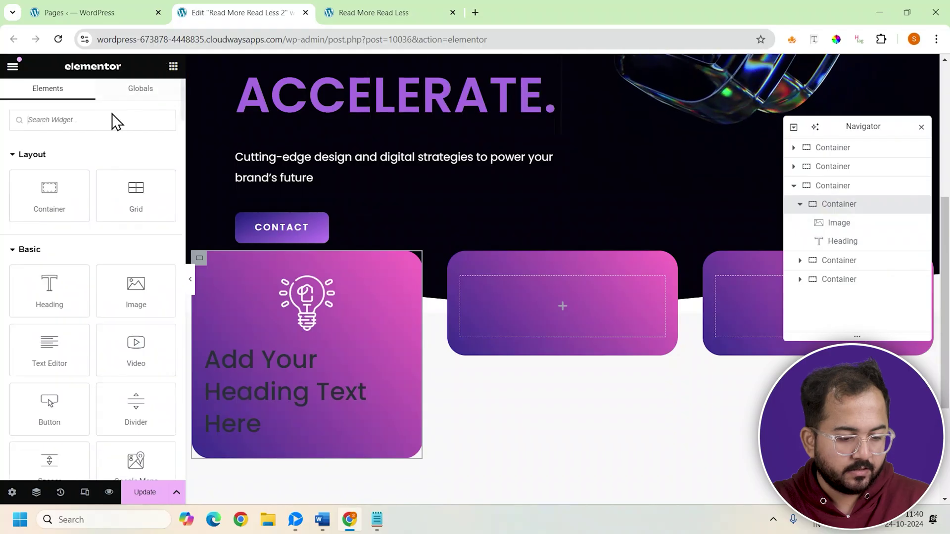
click(69, 341)
click(836, 205)
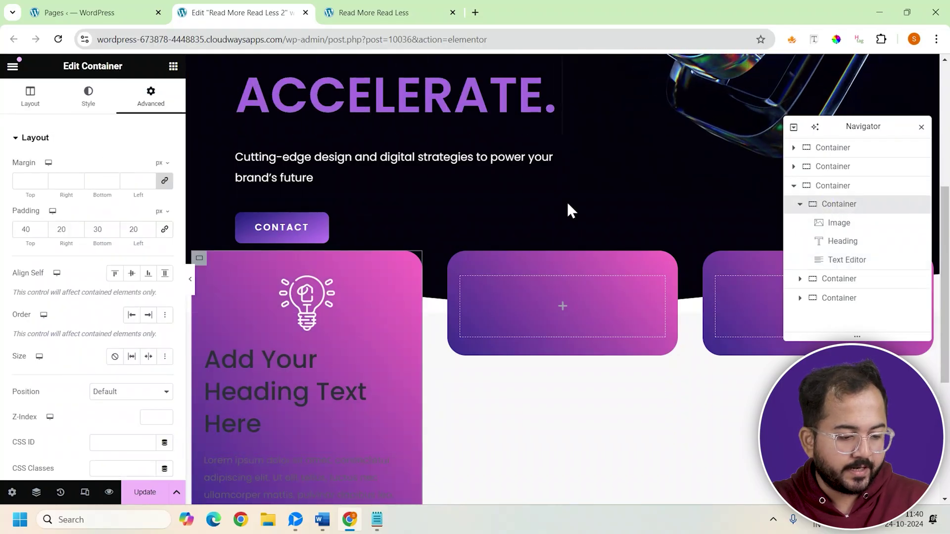
click(173, 66)
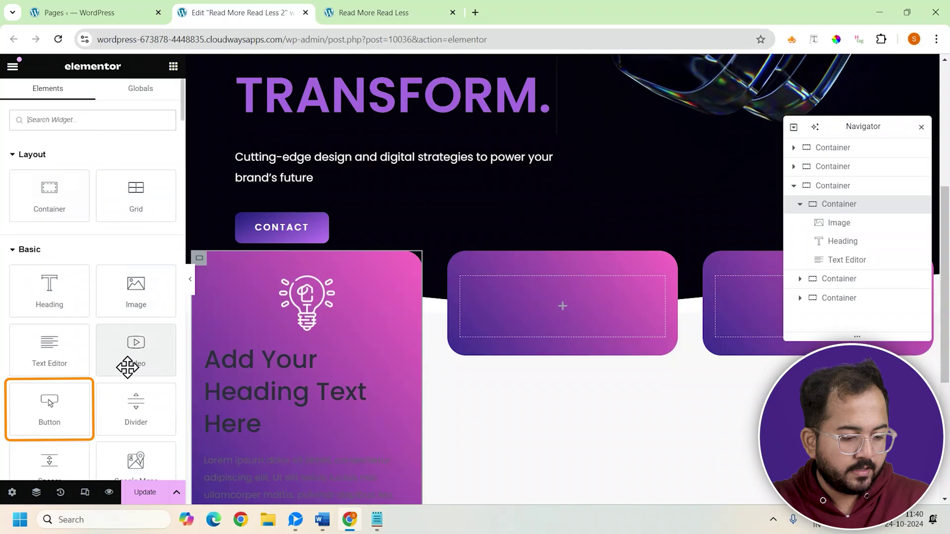
click(51, 410)
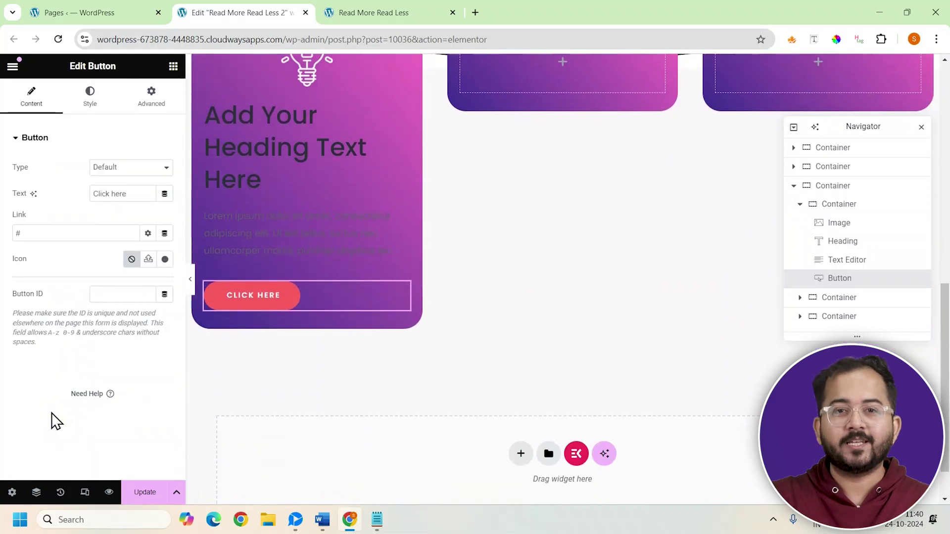
Make the 'Brand Strategy' heading white and centre-aligned.
click(830, 246)
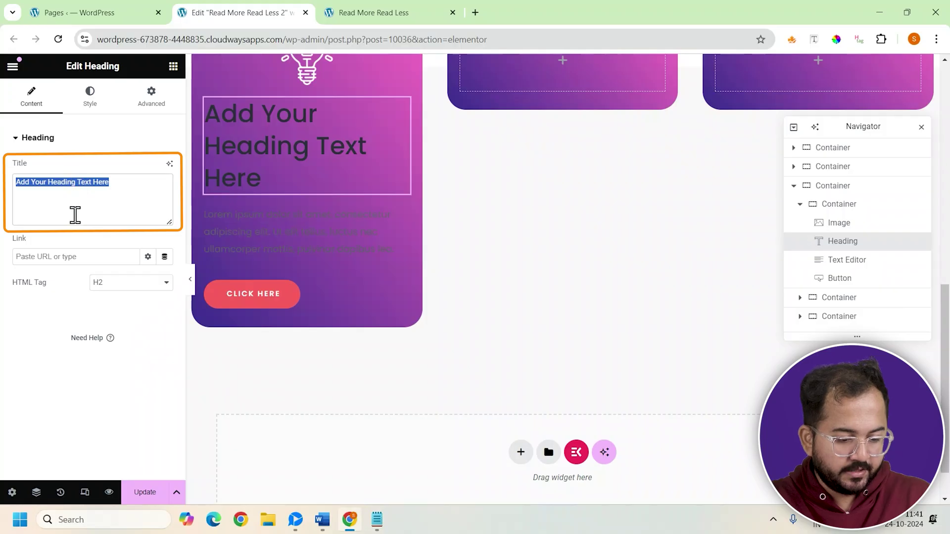
click(88, 105)
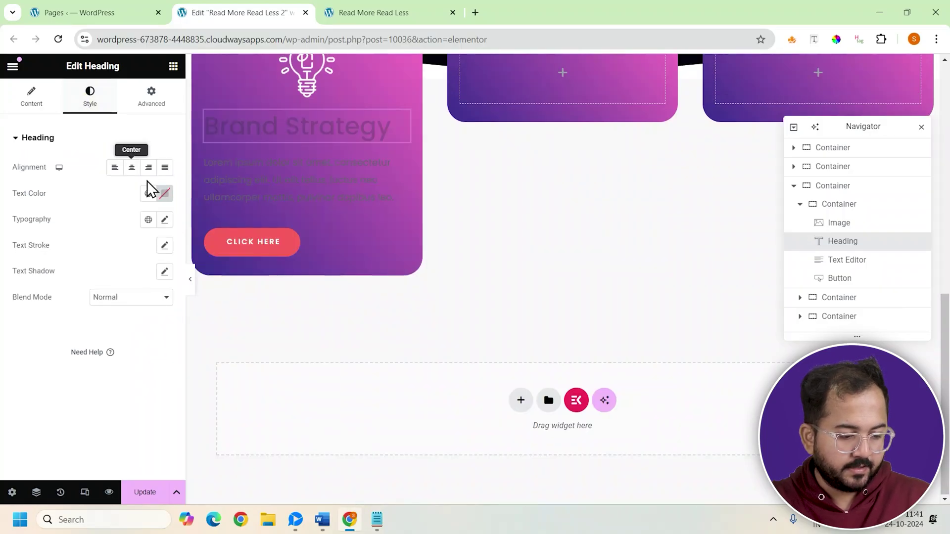
click(165, 194)
drag(132, 259, 84, 245)
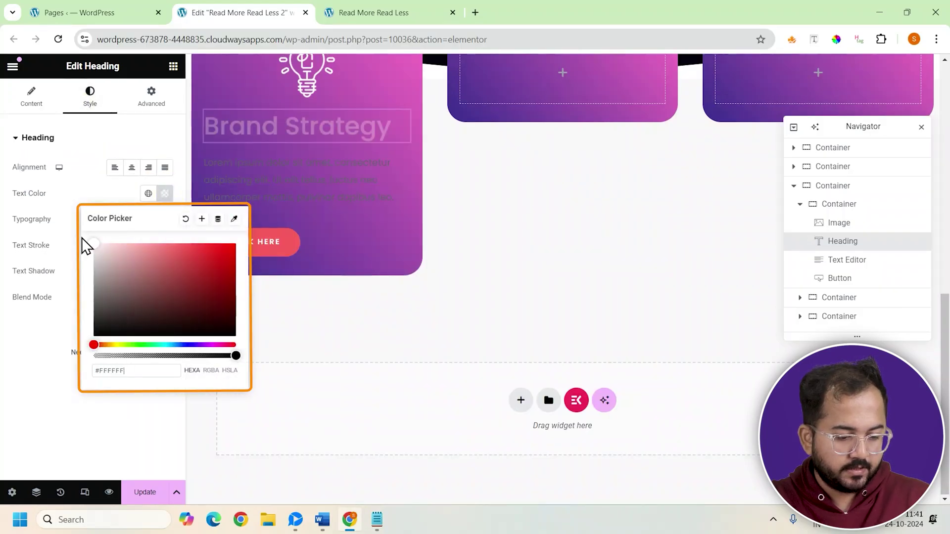
click(162, 197)
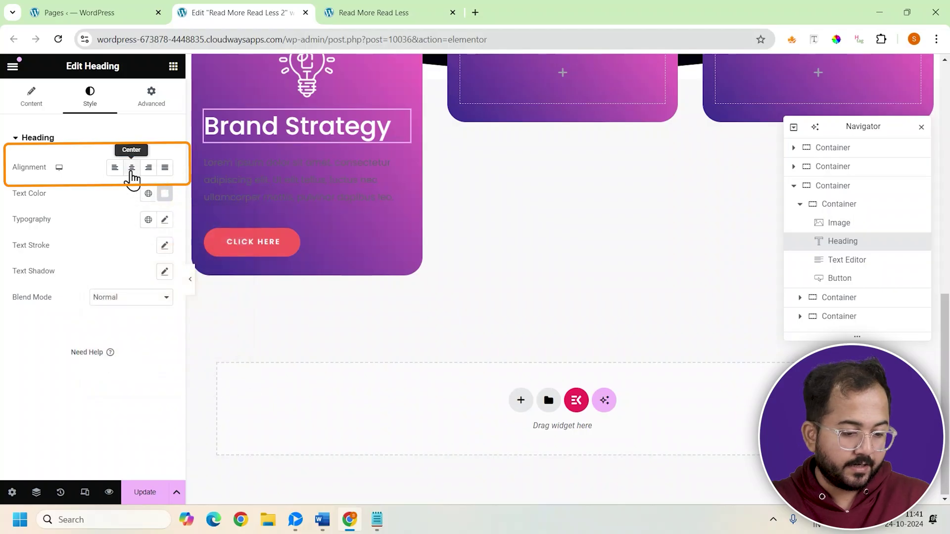
click(132, 167)
Set the heading typography to Poppins at 30 px.
click(165, 220)
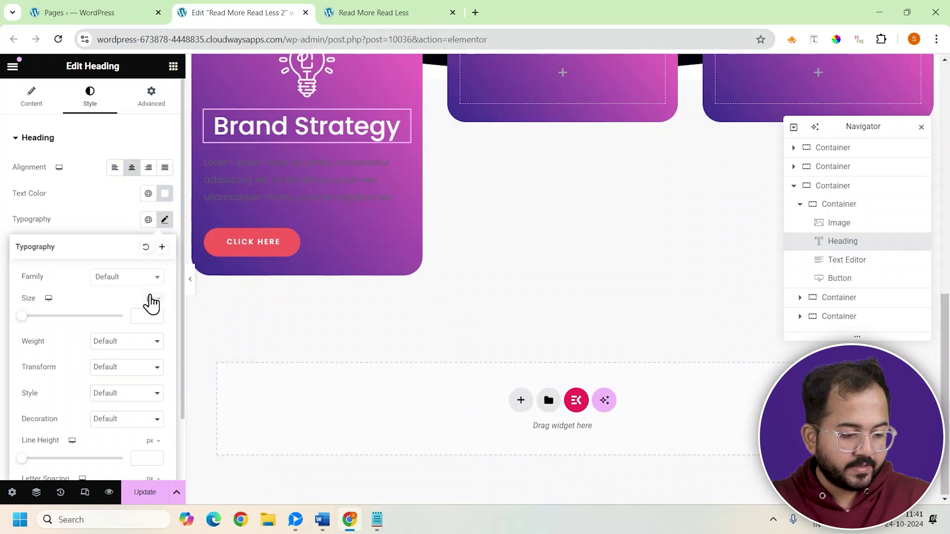
click(151, 277)
text(poppi)
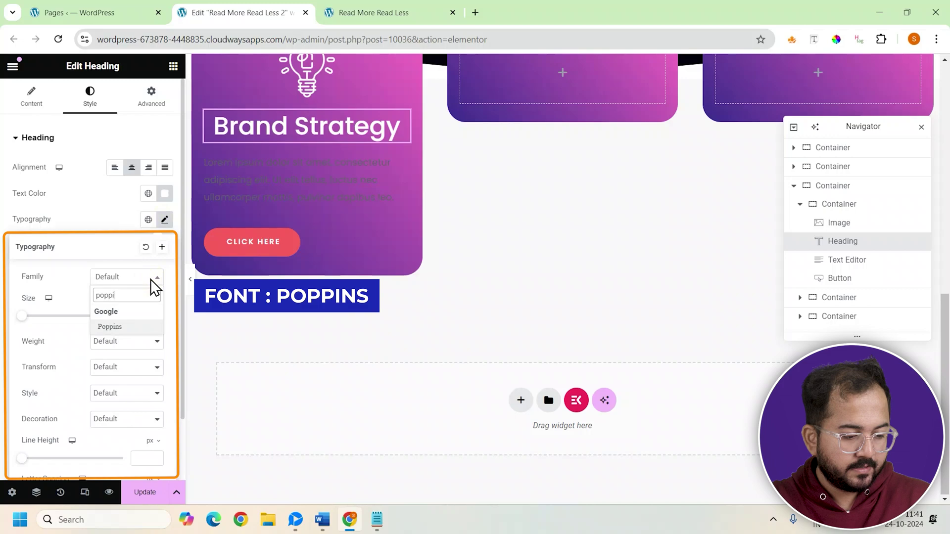
click(118, 328)
click(144, 316)
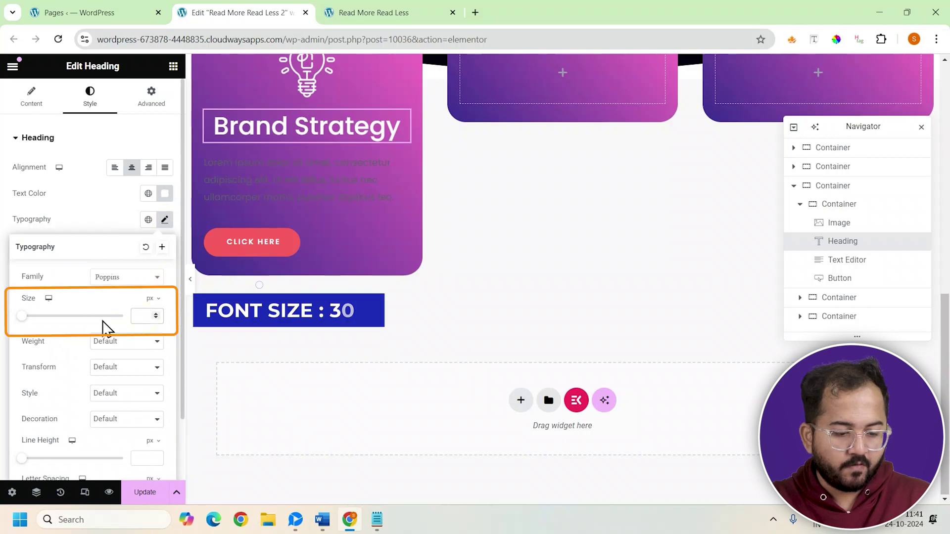
text(30)
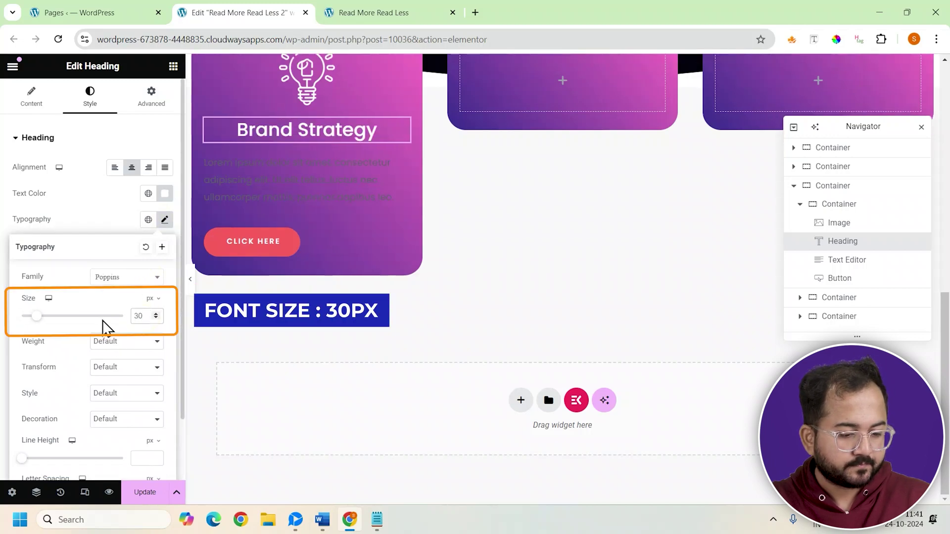
click(167, 219)
Replace the body placeholder with the brand-strategy paragraph and bullet list.
click(272, 187)
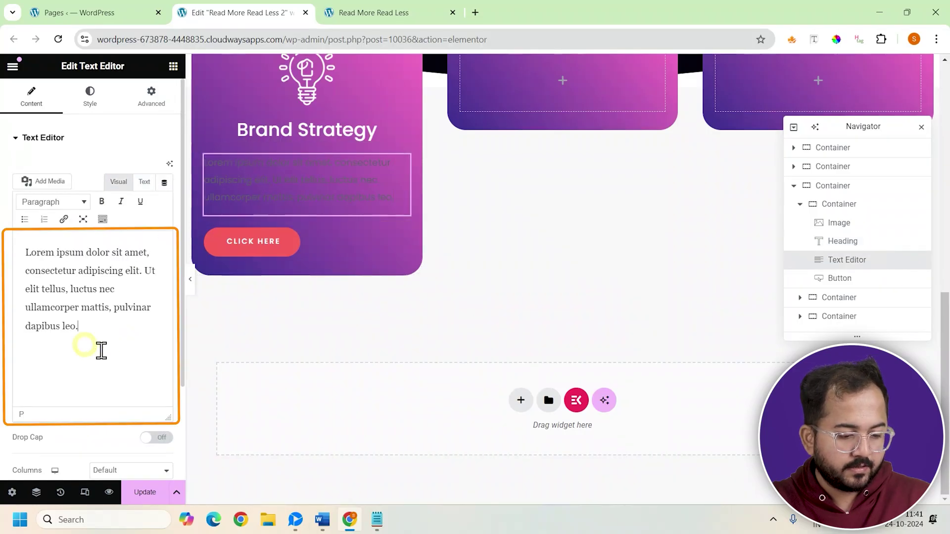
key(ctrl+a)
text(A strong brand strategy sets you apart in a competitive market. We help define your unique value proposition through market research, positioning, and messaging. Audience Insights Brand Positioning Consistent Messaging Visual Identity)
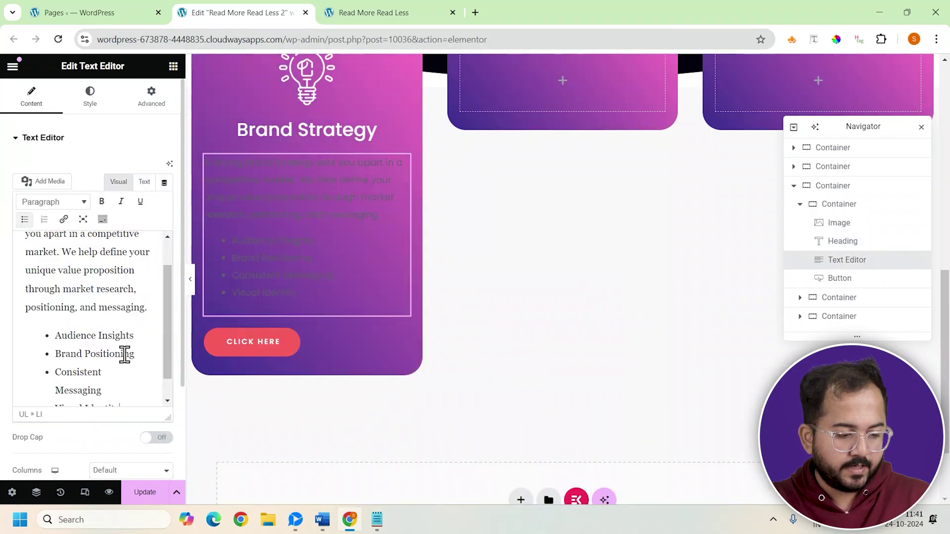
Style the body text in Poppins at 17 px.
click(94, 104)
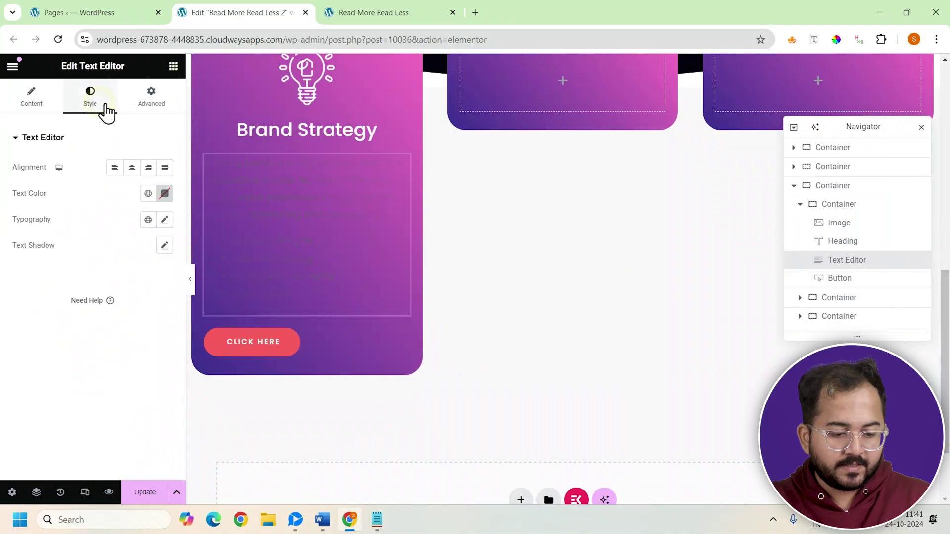
click(166, 224)
click(135, 278)
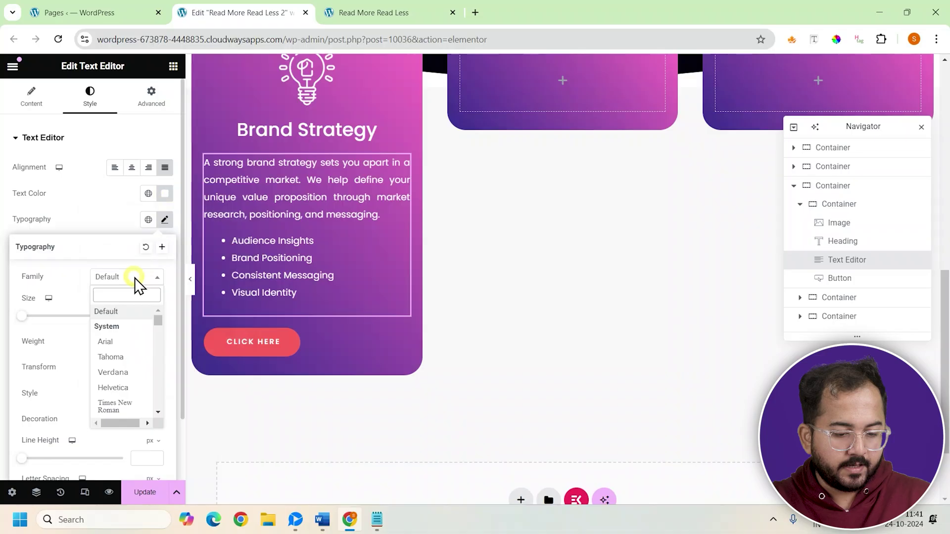
text(poppins)
click(137, 323)
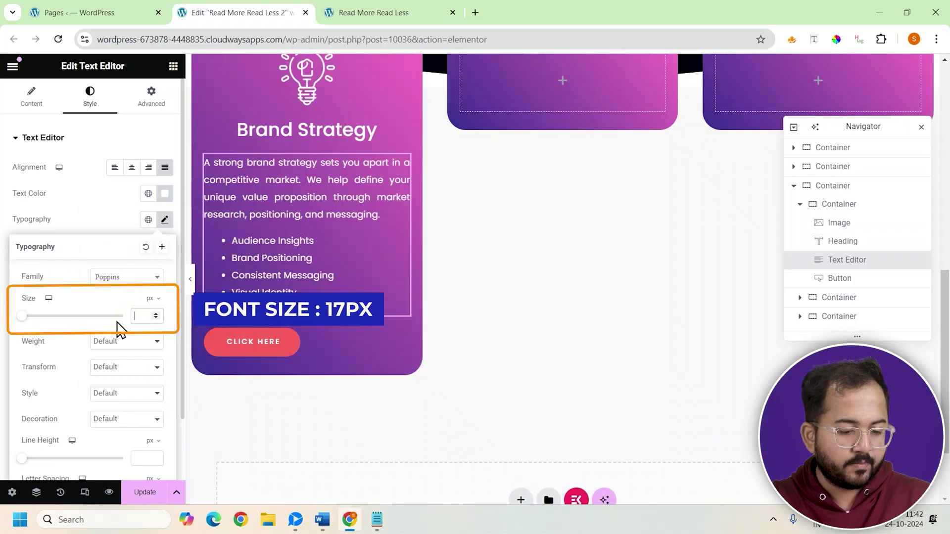
text(17)
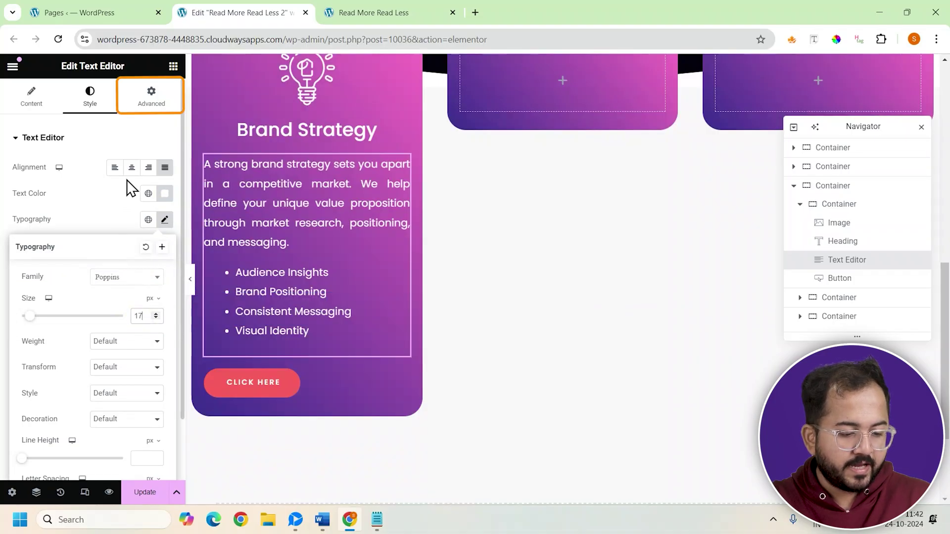
Add the CSS class ts1 to the text block.
click(152, 105)
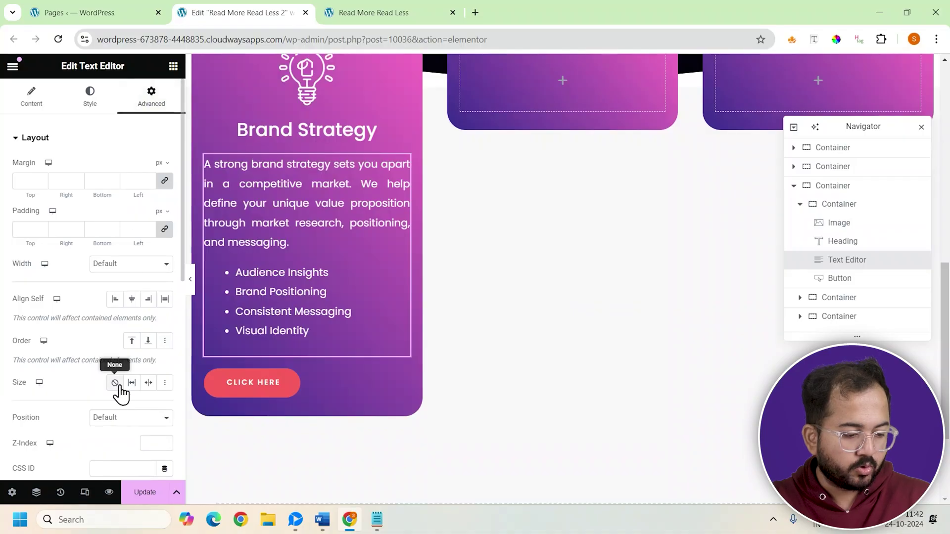
scroll(119, 400, down, 1)
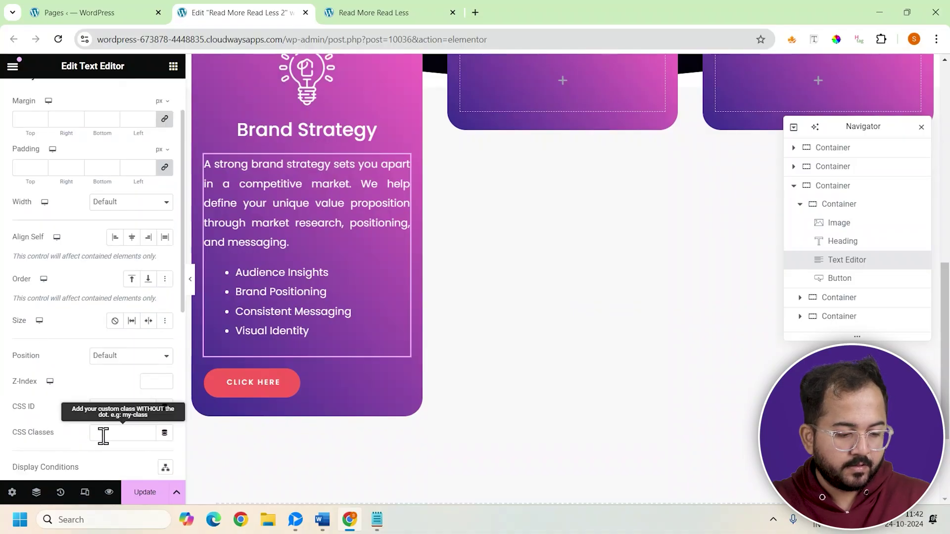
text(ts1)
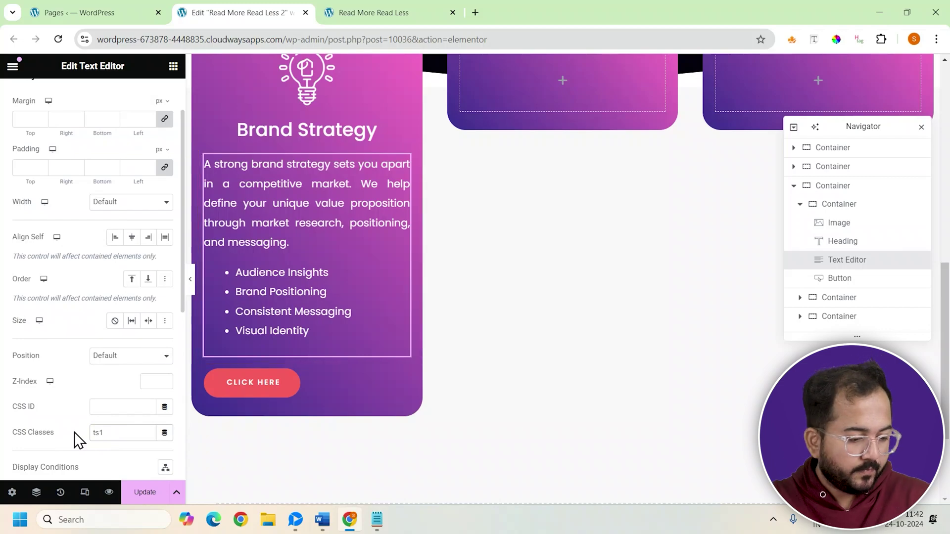
Relabel the card's Click Here button as Read More and centre it in the card.
click(257, 391)
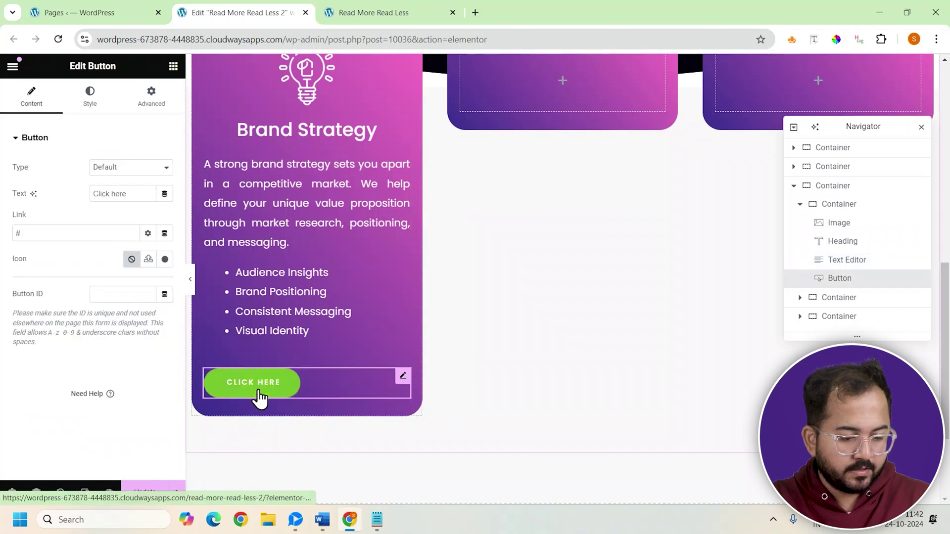
triple_click(131, 194)
text(Read More)
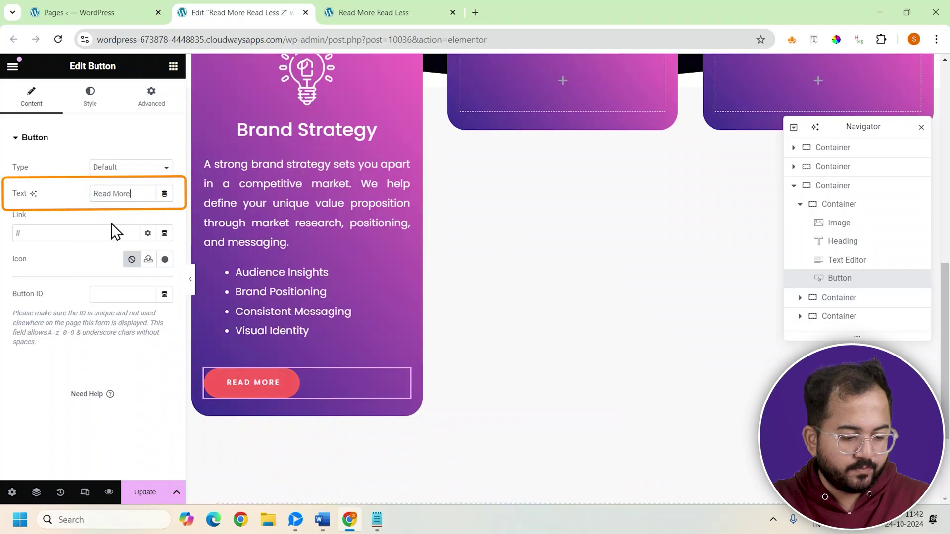
click(93, 98)
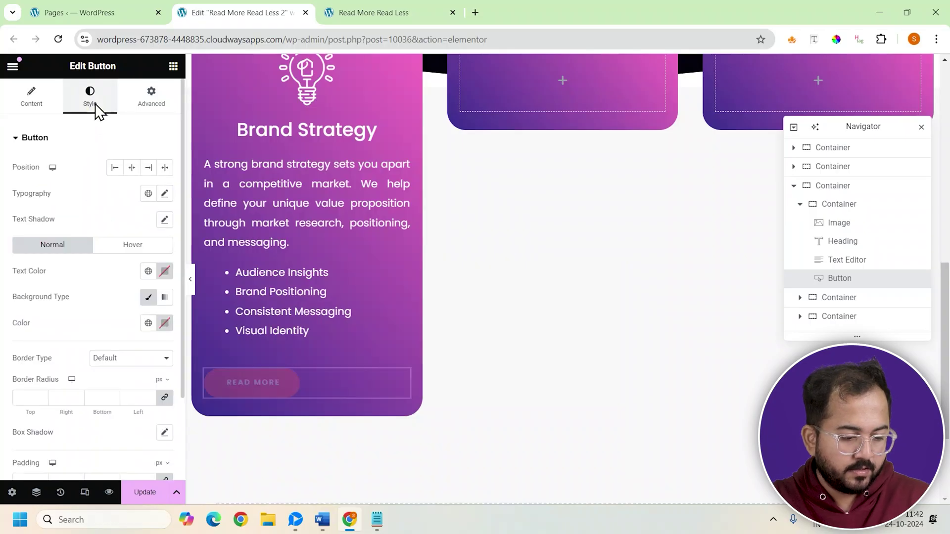
click(131, 168)
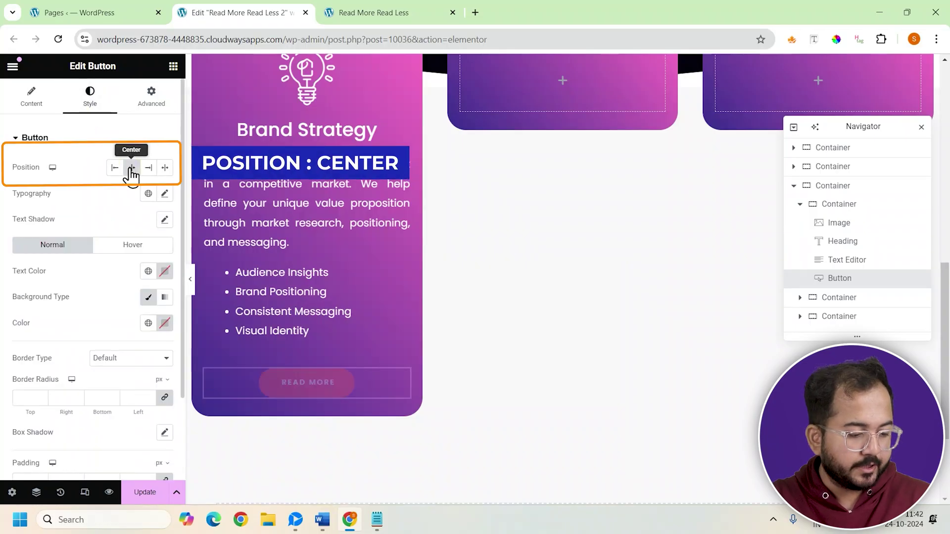
Give the button white text and a fully transparent background.
click(165, 194)
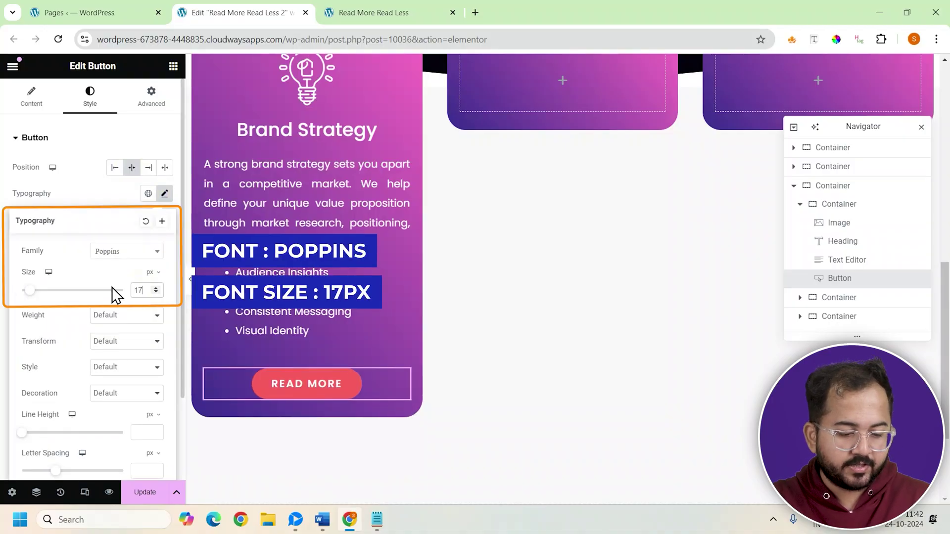
click(165, 194)
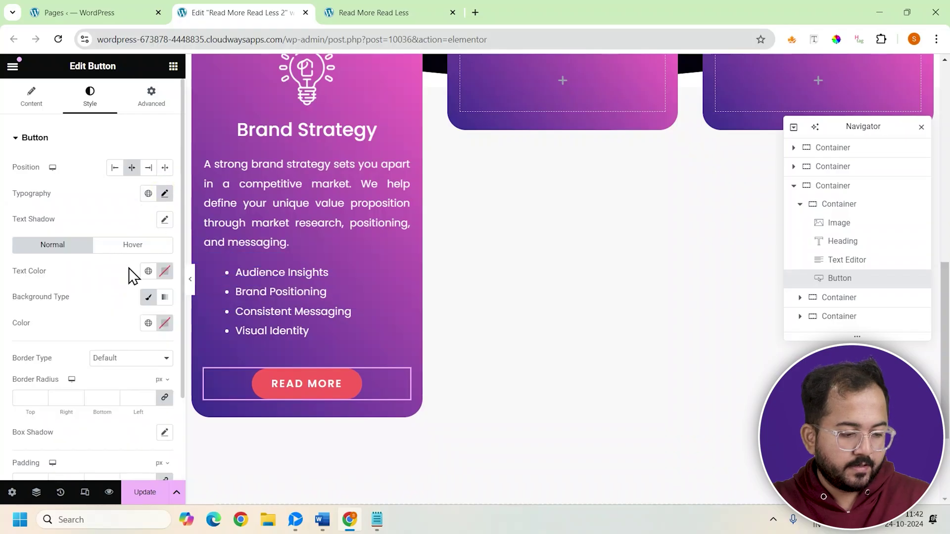
click(164, 272)
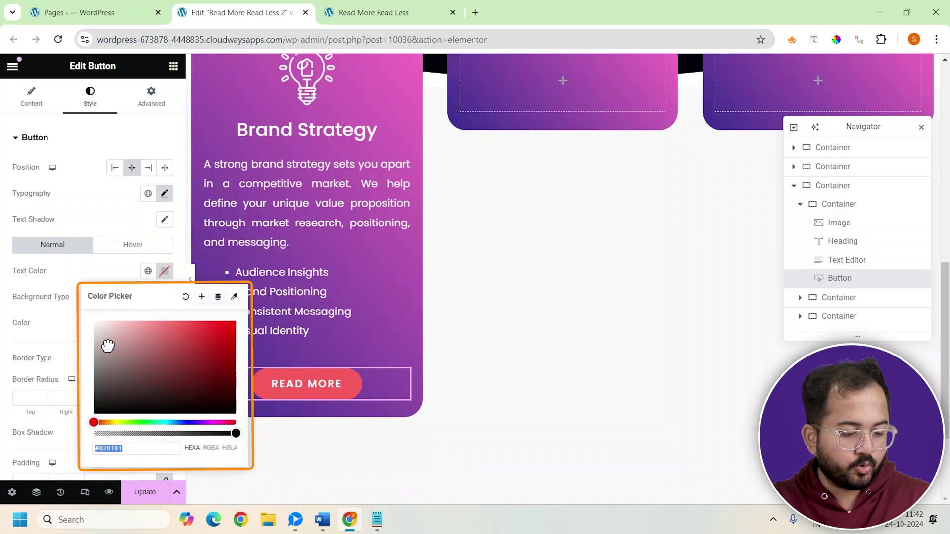
click(164, 272)
click(164, 323)
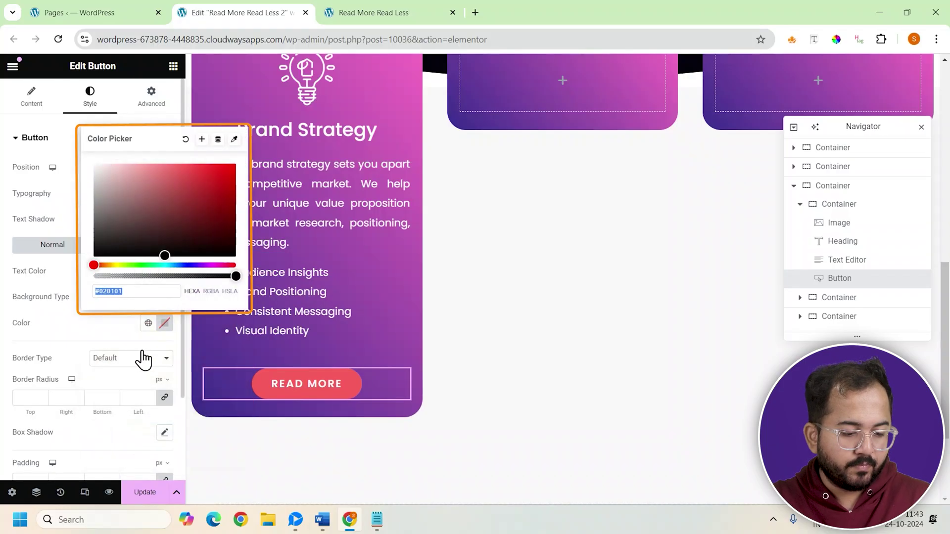
drag(236, 276, 96, 276)
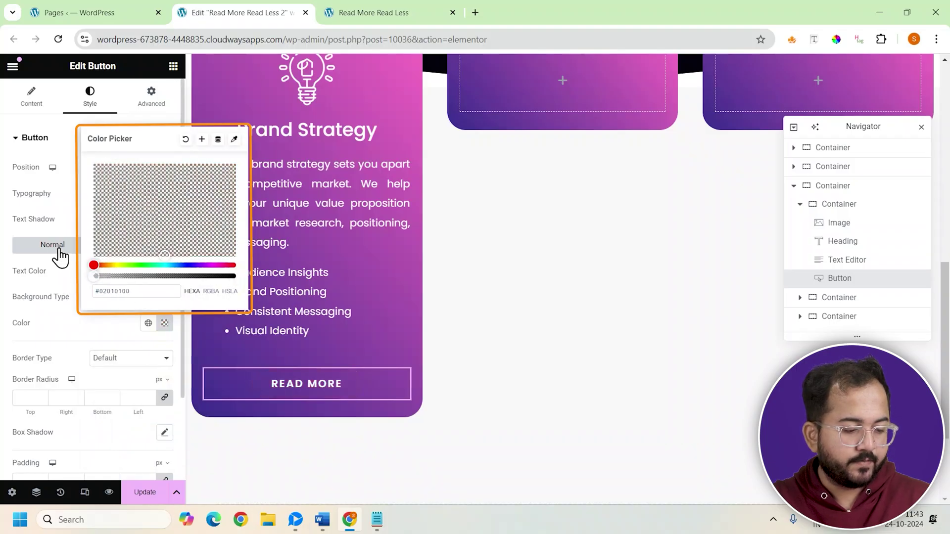
click(59, 256)
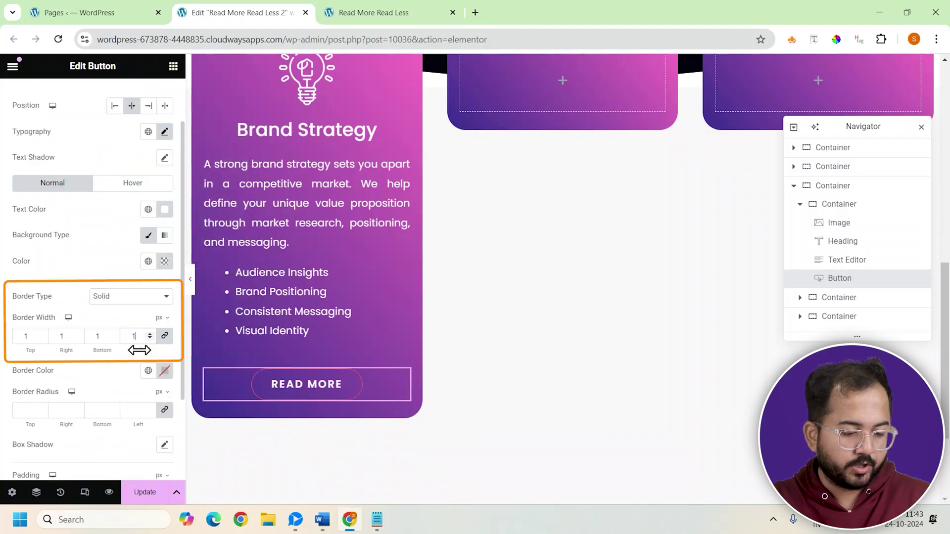
Give the button a white border and 10px rounded corners.
click(164, 371)
click(88, 205)
click(167, 409)
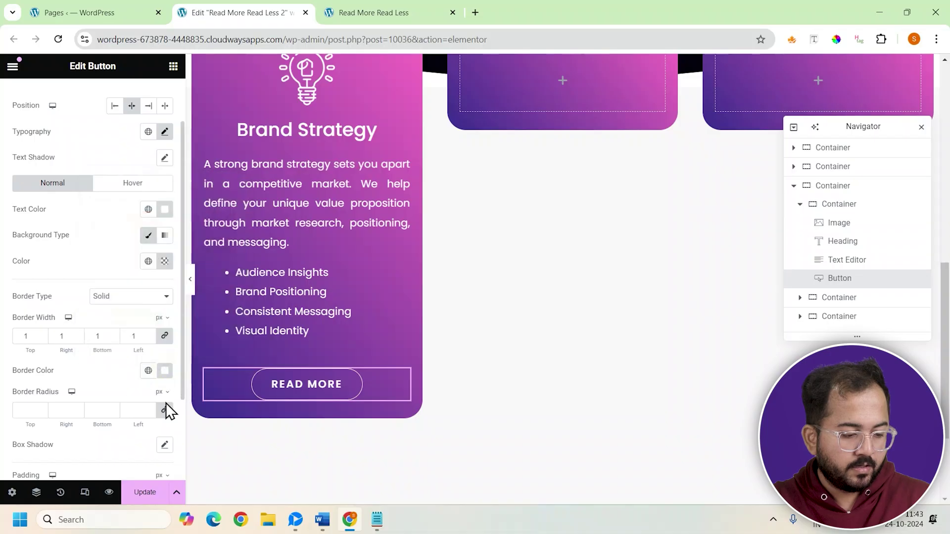
click(132, 410)
text(1)
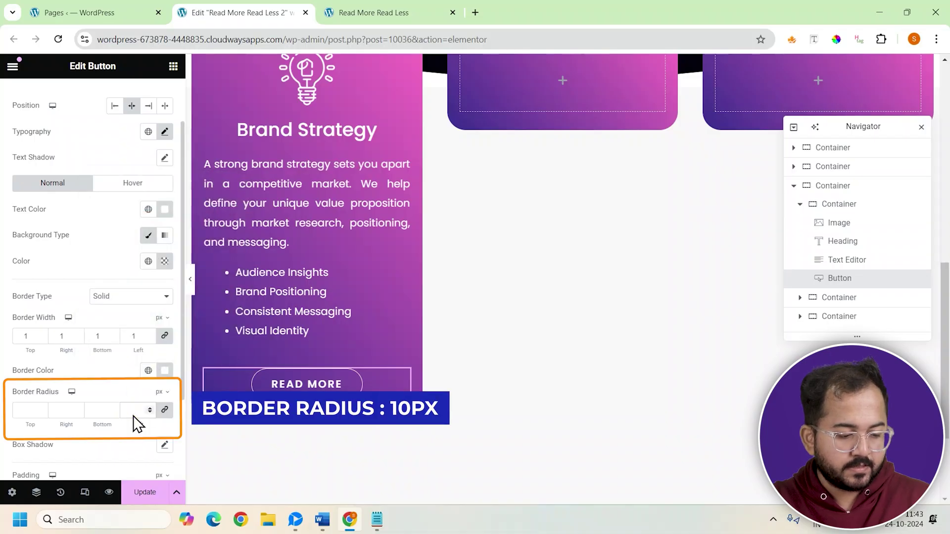
text(0)
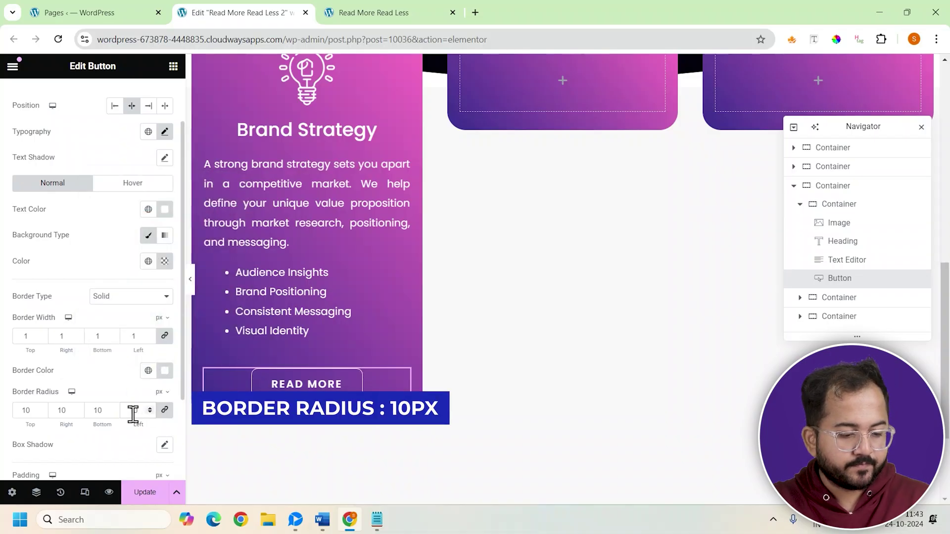
Enter bt1 in the Read More button's Advanced CSS Classes field.
scroll(129, 114, up, 2)
click(152, 99)
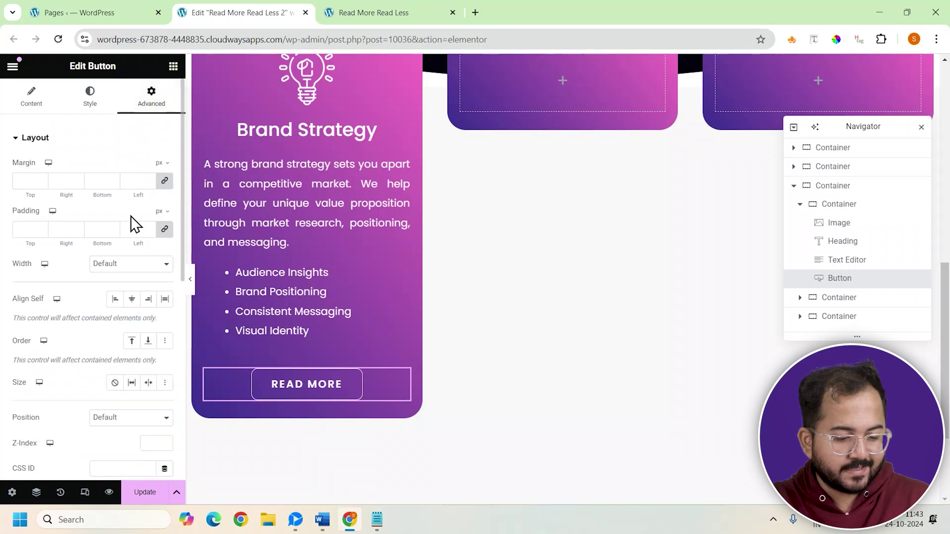
scroll(140, 243, down, 3)
click(59, 369)
text(bt)
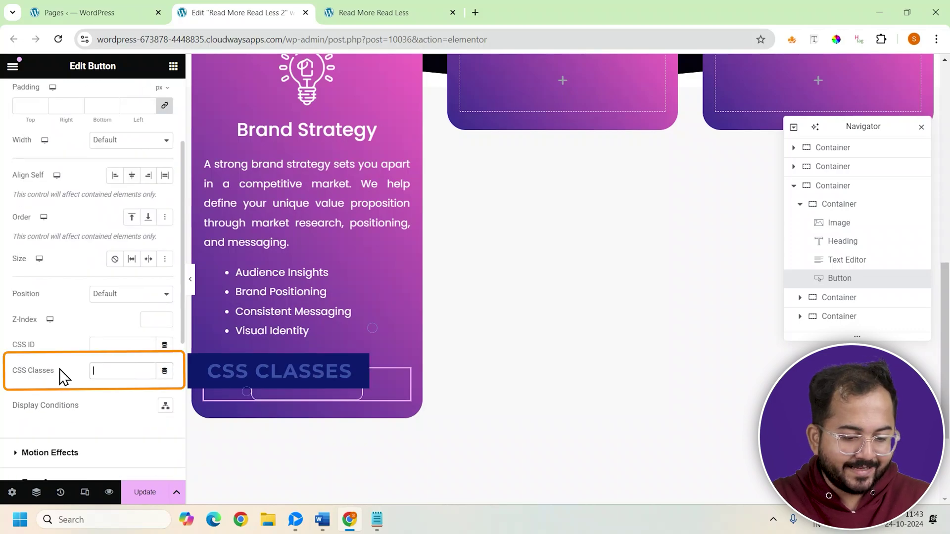
text(1)
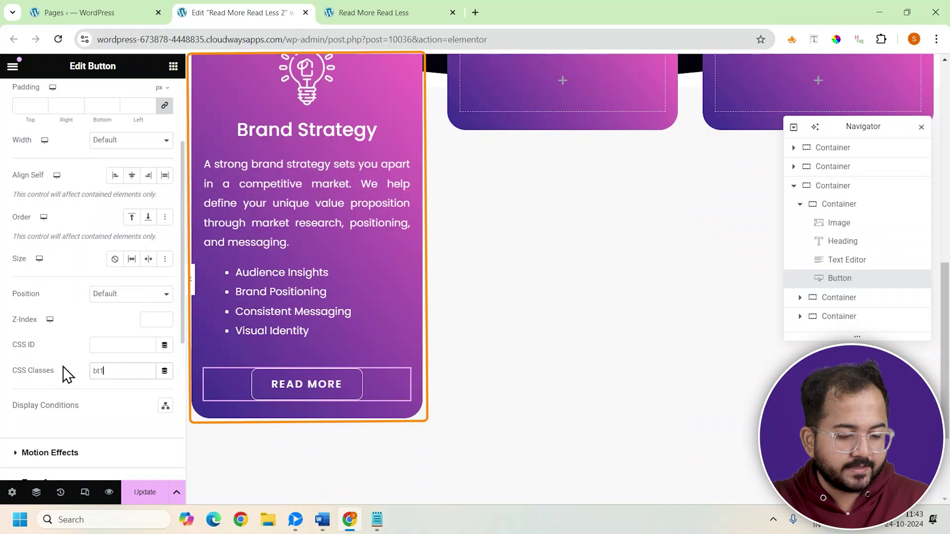
Set the second card's text and button CSS classes to ts2 and bt2.
scroll(322, 320, up, 4)
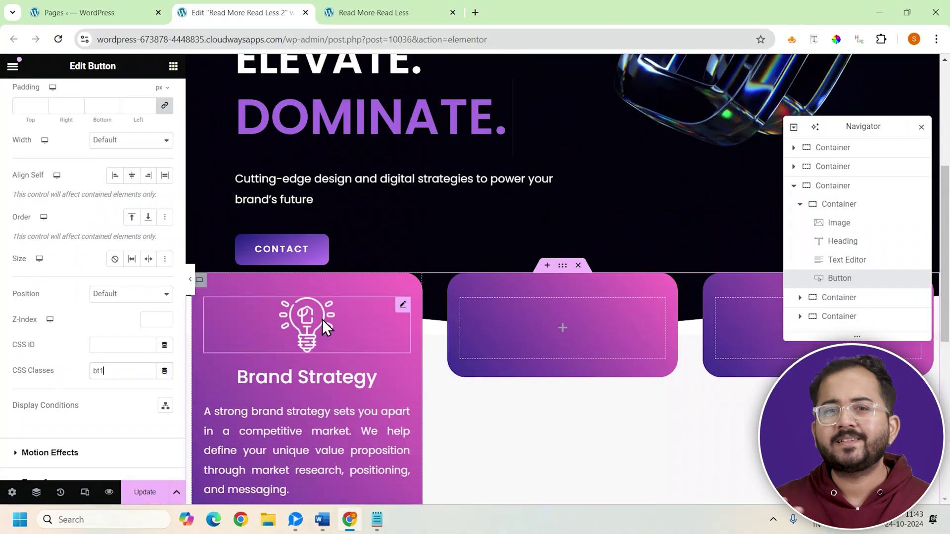
scroll(322, 319, down, 4)
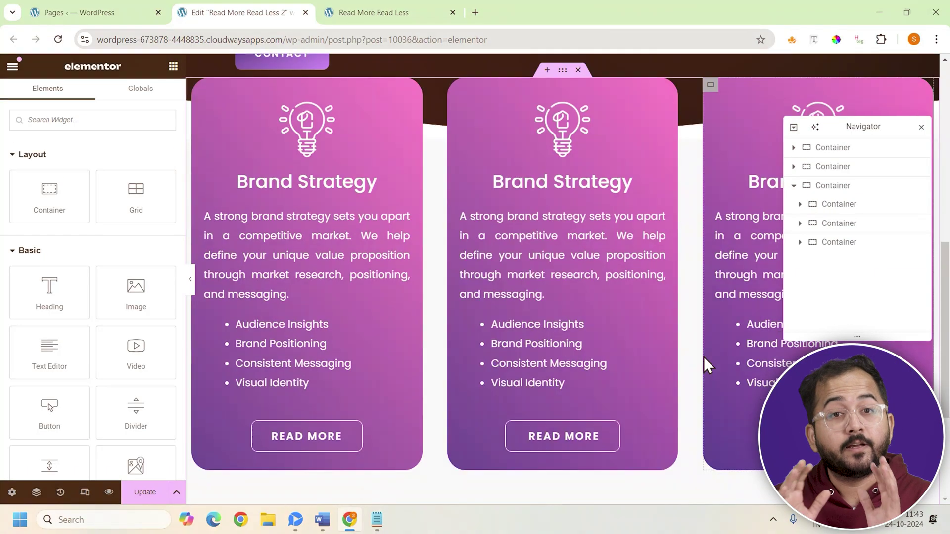
scroll(704, 357, down, 1)
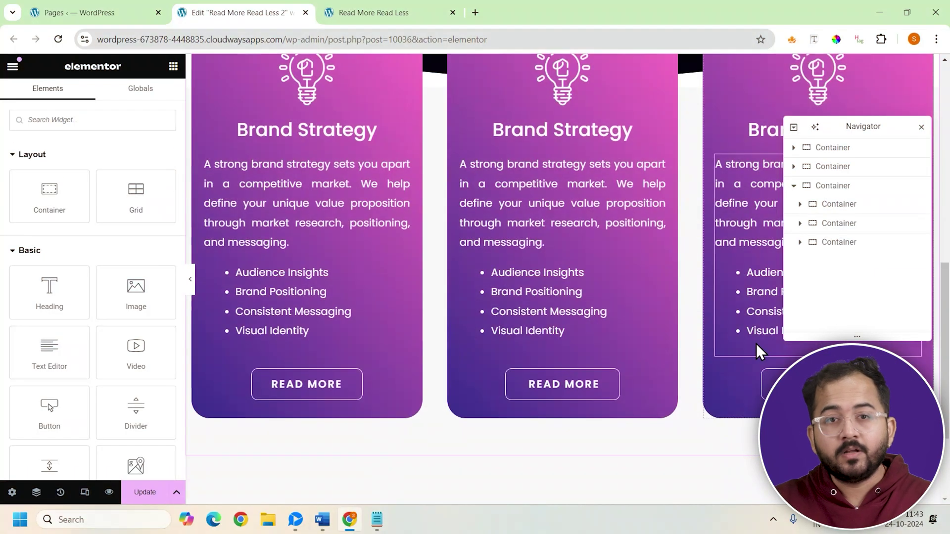
click(600, 236)
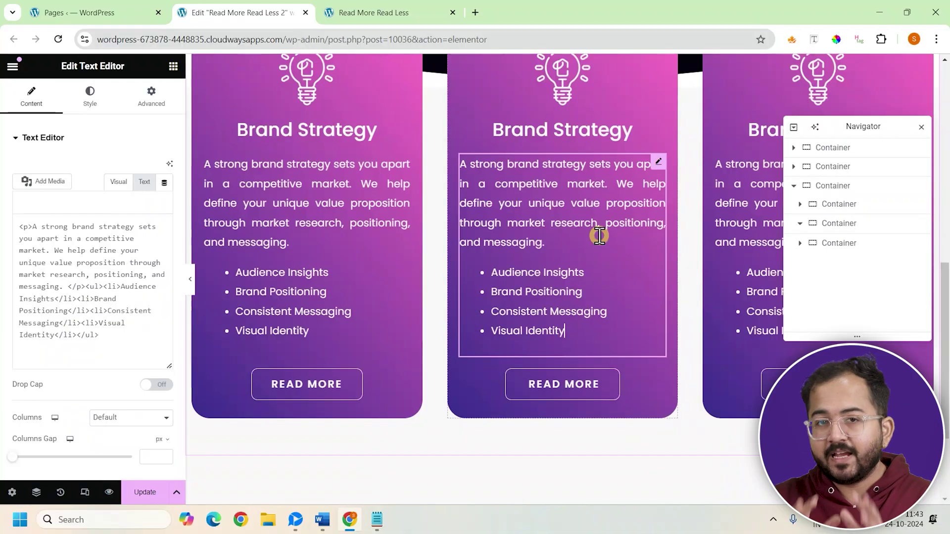
click(145, 99)
scroll(75, 316, down, 6)
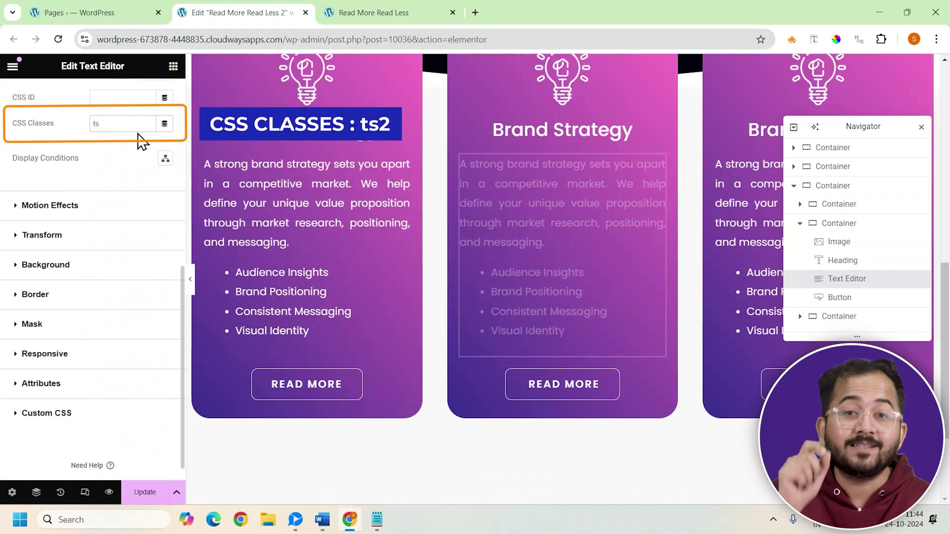
click(839, 296)
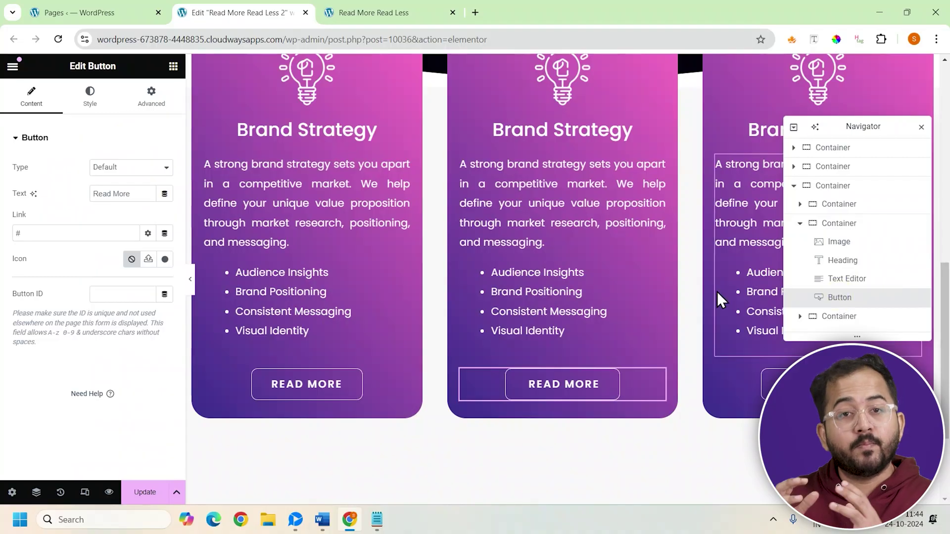
click(145, 99)
scroll(99, 253, down, 8)
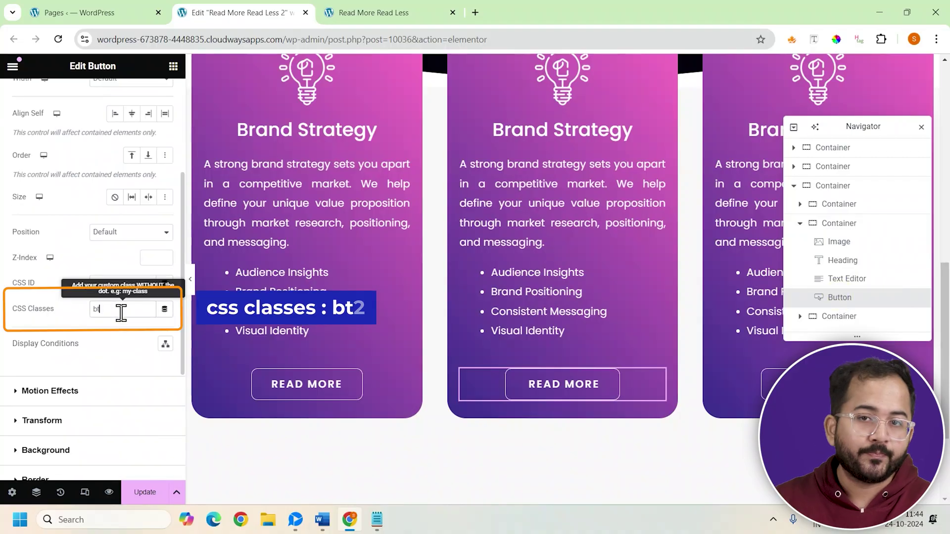
Change the third card's text class from ts1 to ts3 and button class from bt1 to bt3.
click(742, 197)
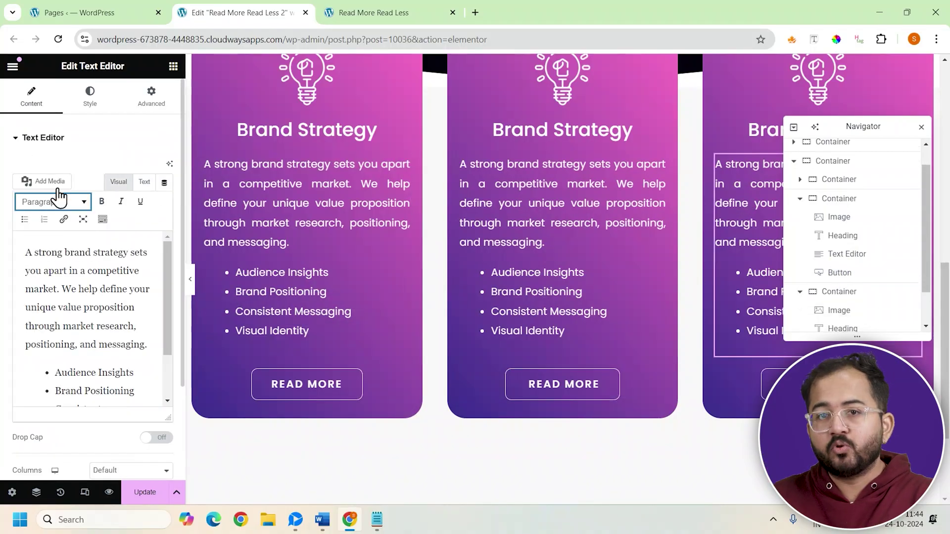
click(151, 92)
scroll(99, 253, down, 6)
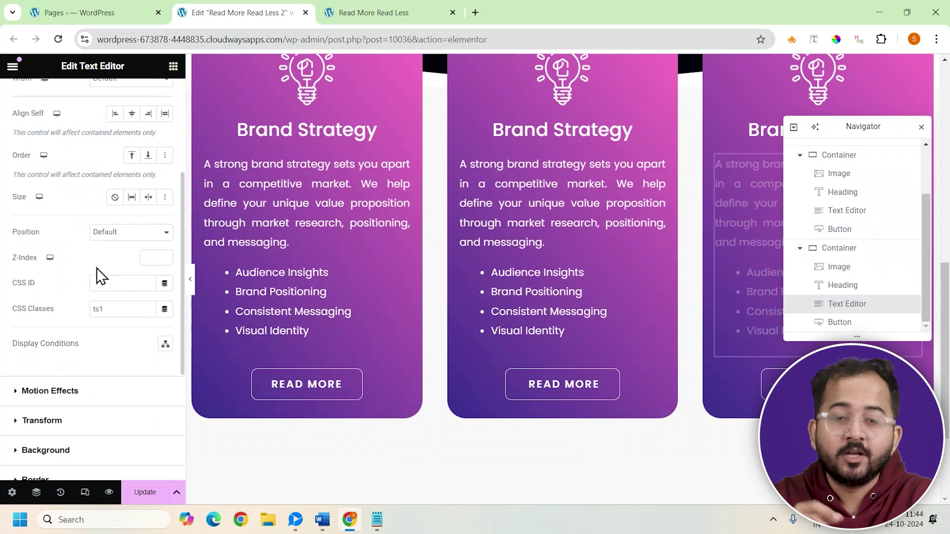
click(110, 304)
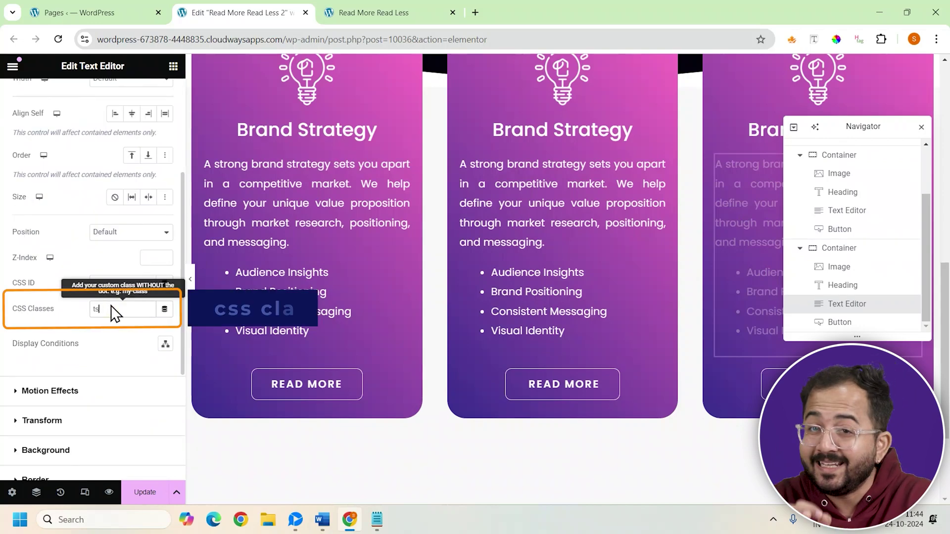
key(BackSpace)
text(3)
click(765, 381)
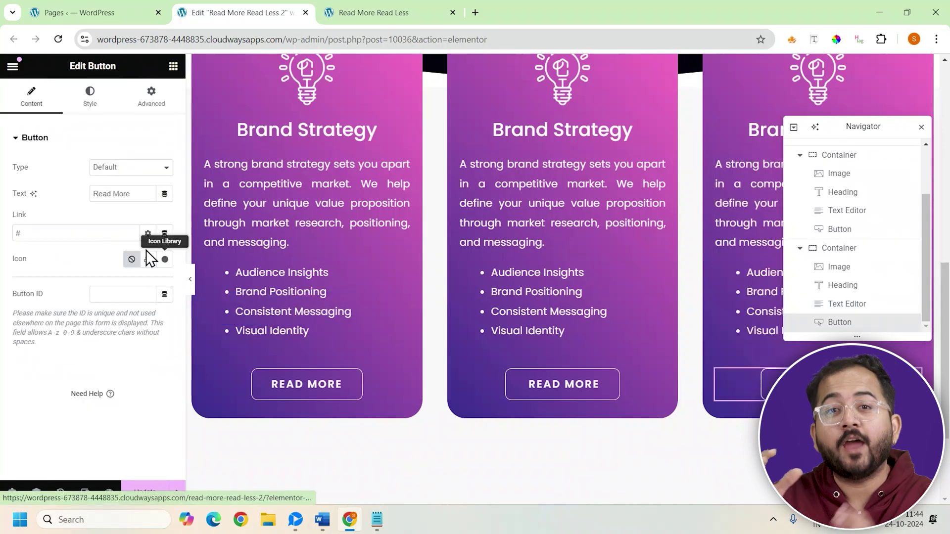
click(153, 92)
scroll(127, 268, down, 2)
click(124, 432)
key(BackSpace)
text(3)
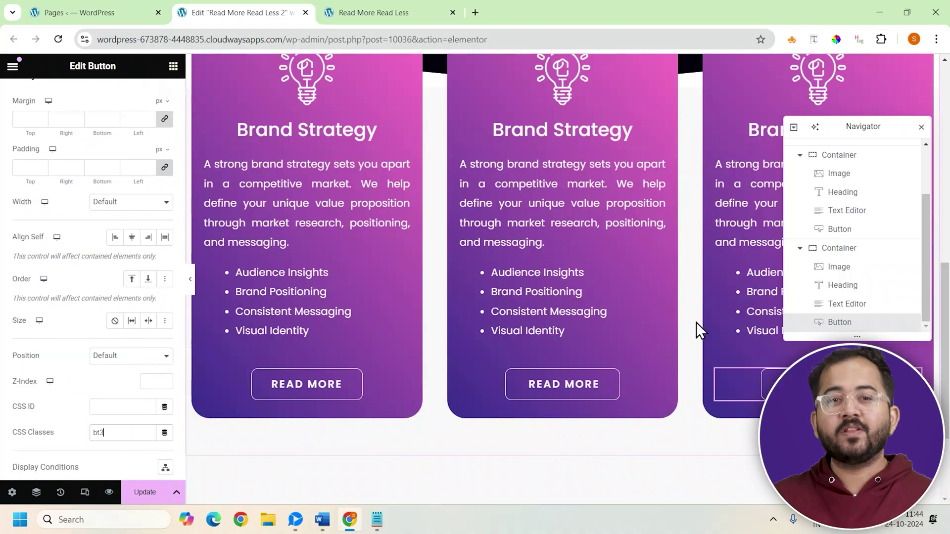
scroll(591, 305, up, 1)
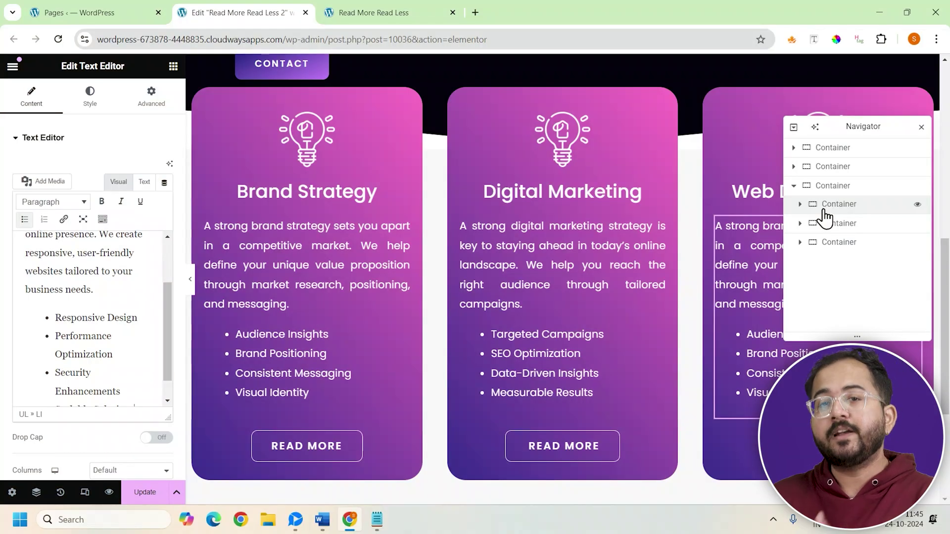
Add an HTML widget to the Brand Strategy card and paste in the read-more CSS and script.
click(824, 208)
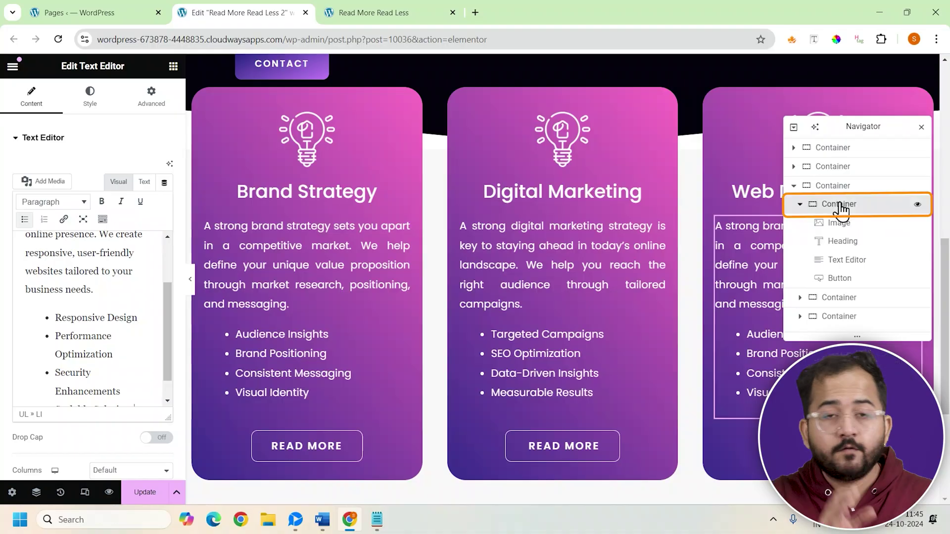
click(171, 69)
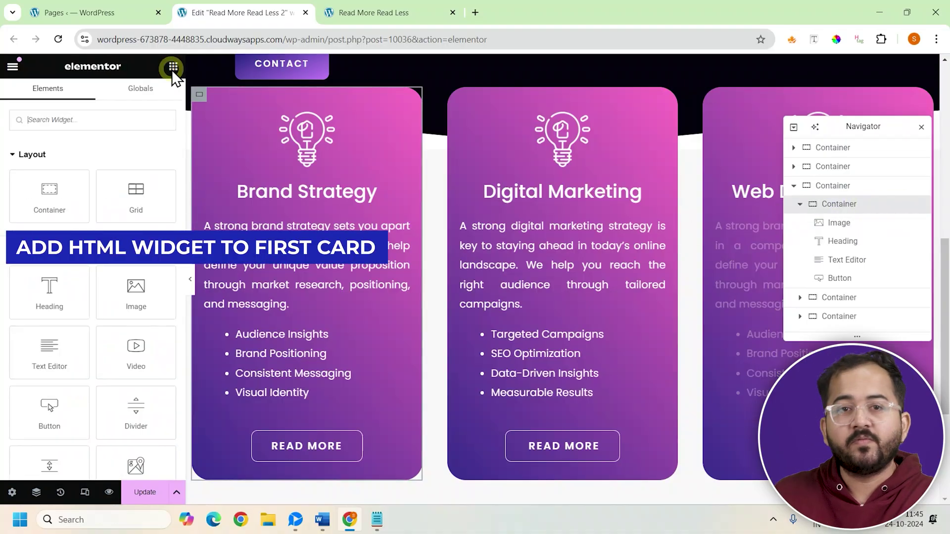
click(89, 121)
text(html)
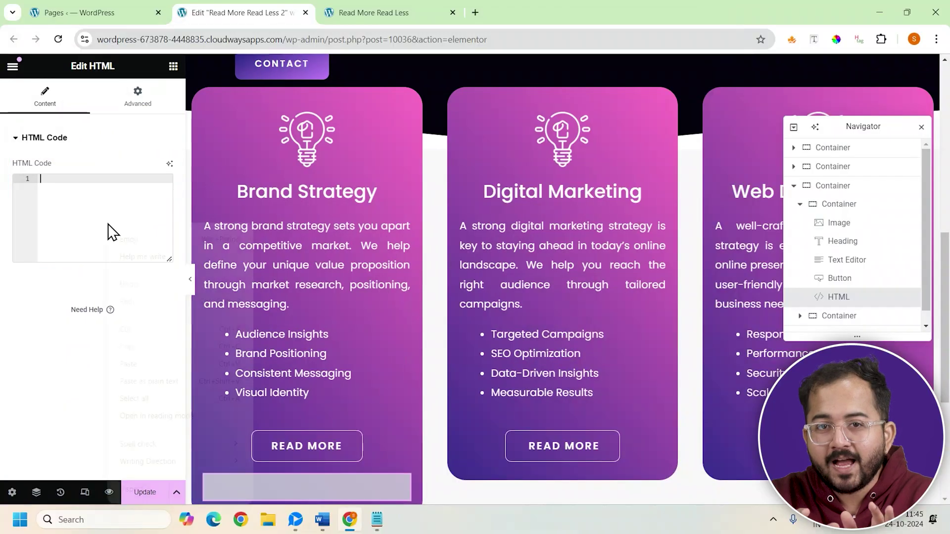
right_click(108, 224)
click(129, 364)
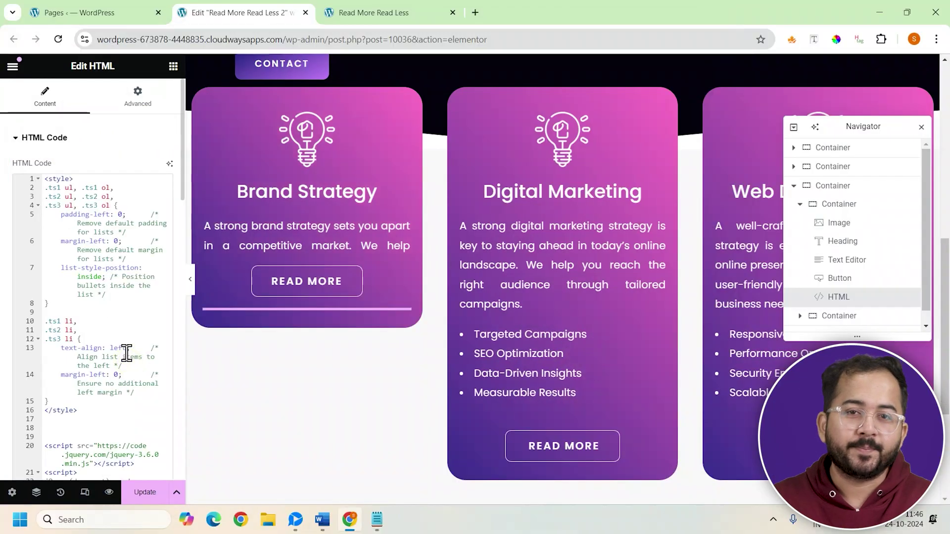
Delete the # placeholder from the Brand Strategy button's Link field.
click(306, 284)
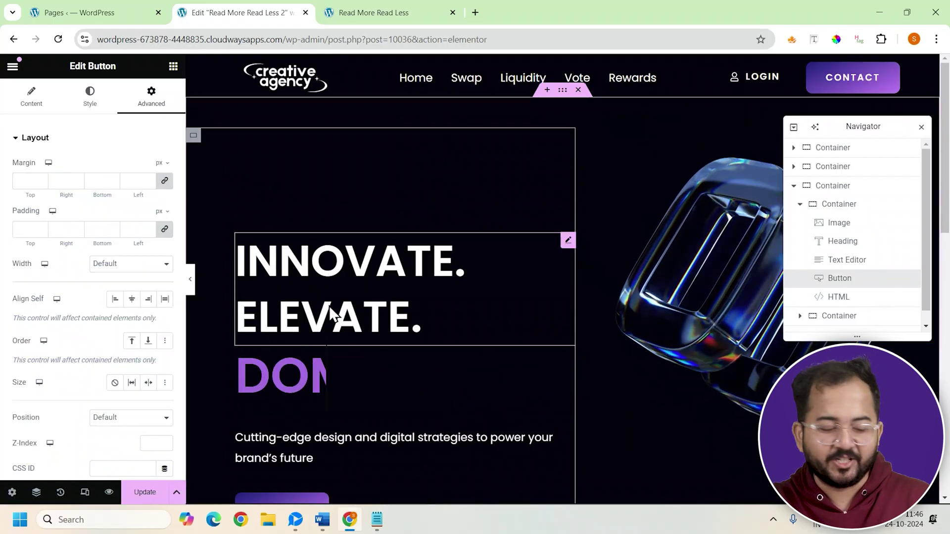
scroll(335, 348, down, 6)
scroll(335, 348, down, 1)
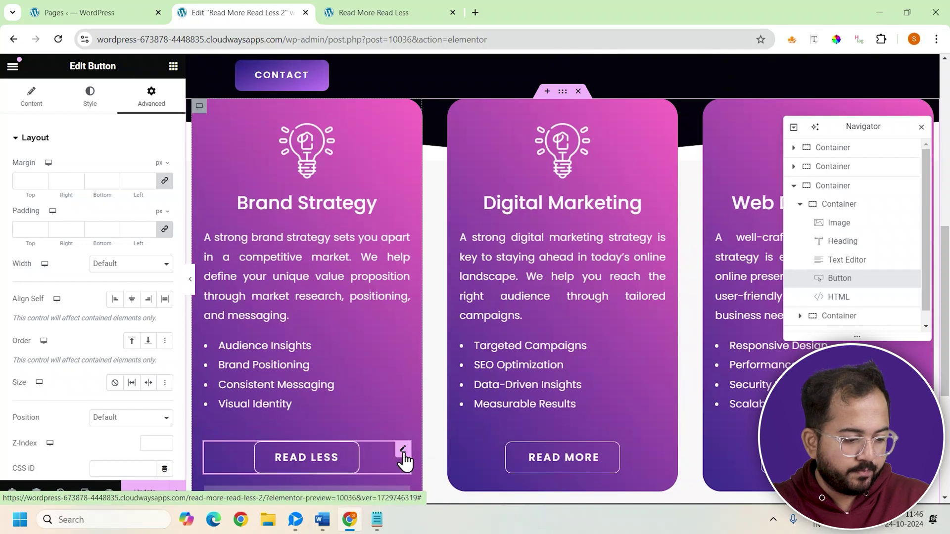
click(31, 99)
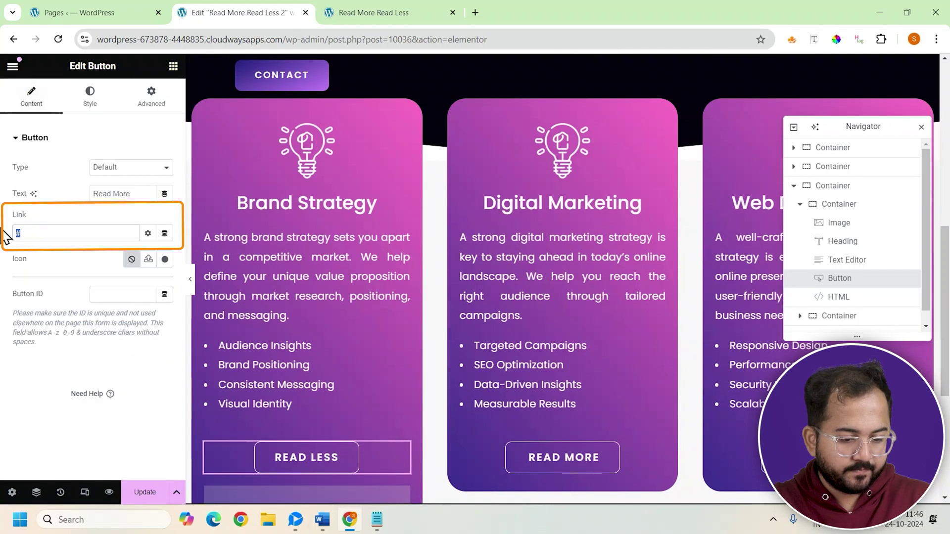
key(BackSpace)
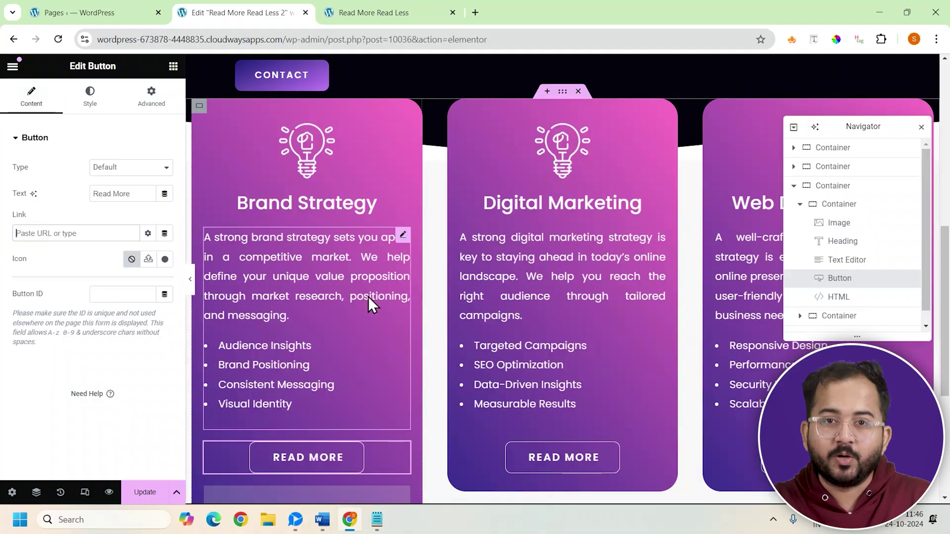
Test the Brand Strategy button, expanding and collapsing the card text twice.
click(302, 457)
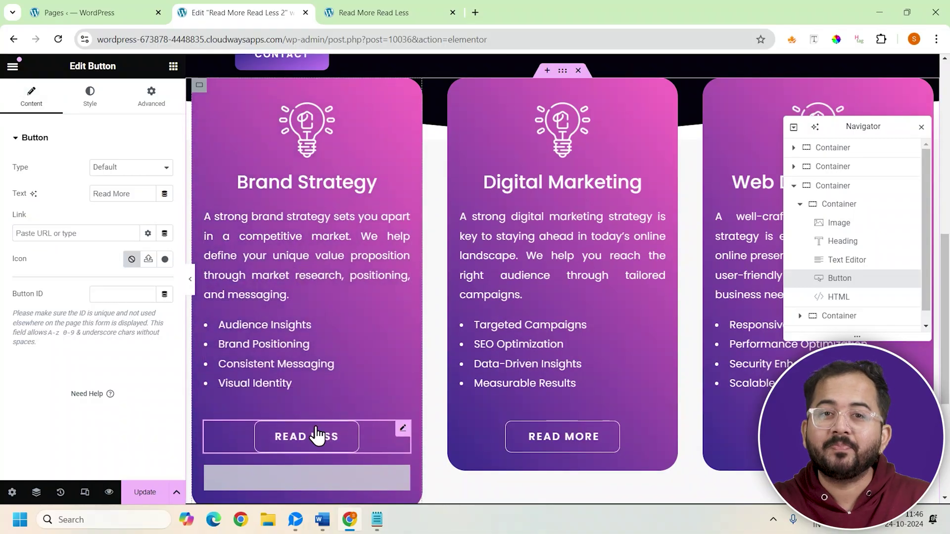
click(307, 440)
click(286, 287)
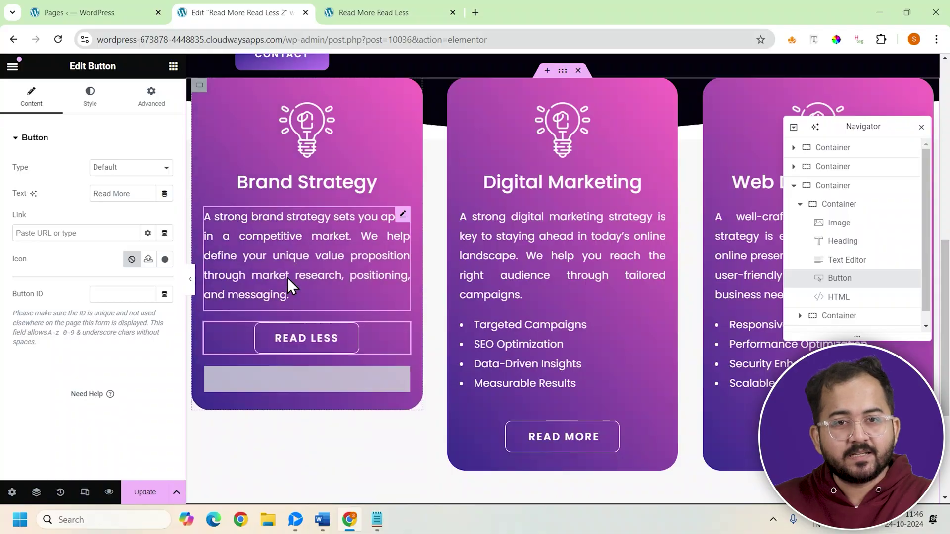
click(288, 435)
click(557, 443)
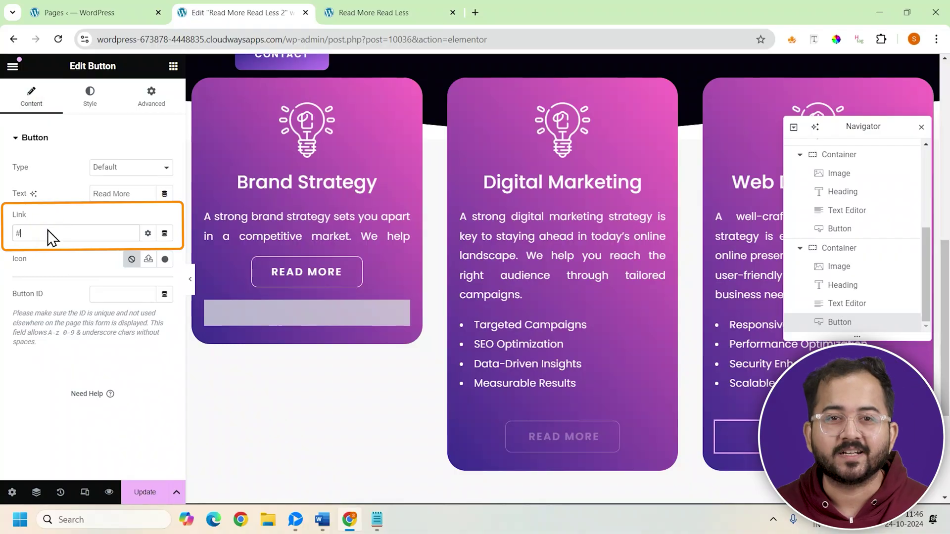
Clear the Digital Marketing button's placeholder link and save the page with Update.
key(BackSpace)
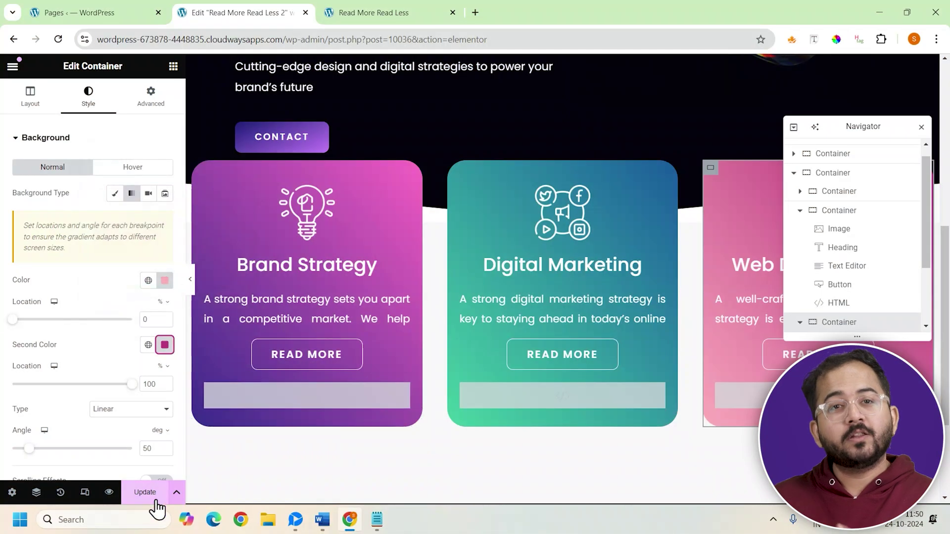
click(151, 494)
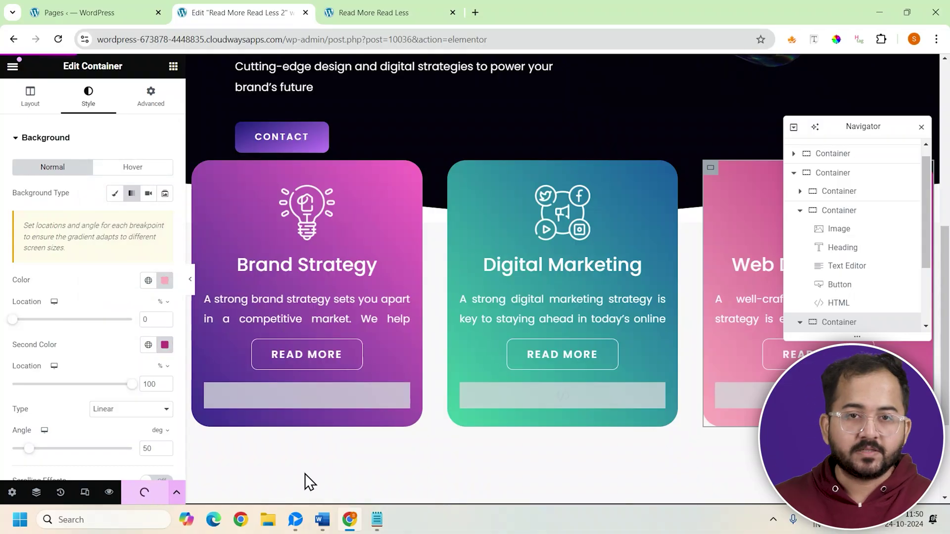
Open the live preview and toggle the Brand Strategy card between Read More and Read Less.
click(111, 491)
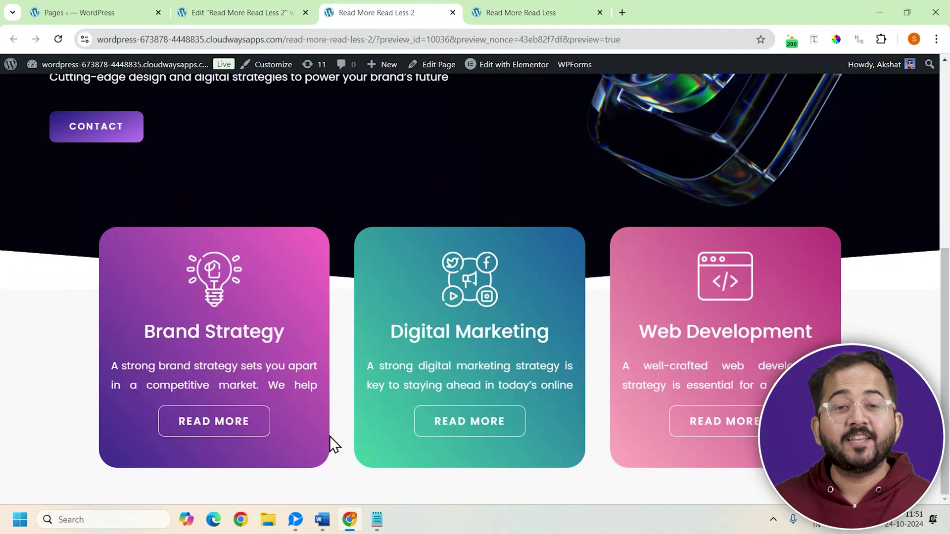
click(267, 428)
scroll(268, 428, down, 3)
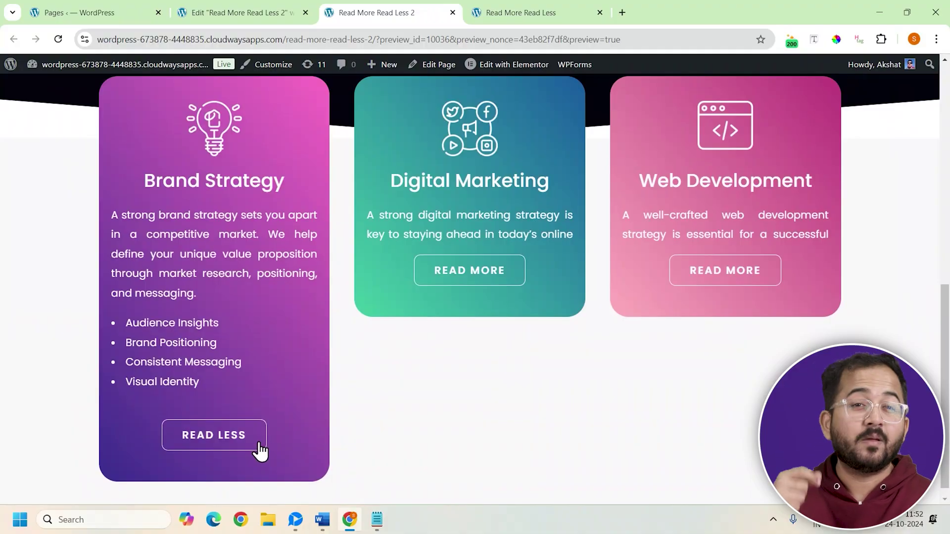
click(259, 442)
click(267, 426)
scroll(267, 428, down, 3)
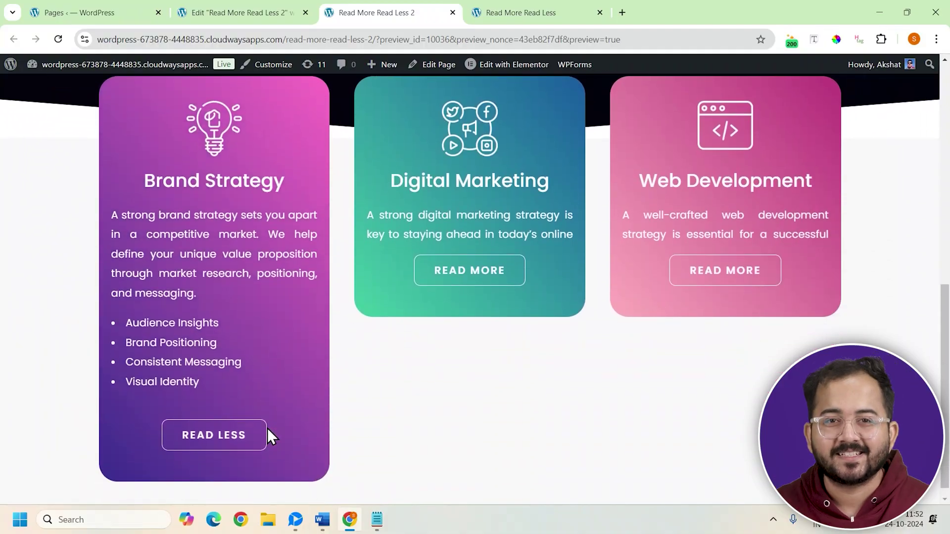